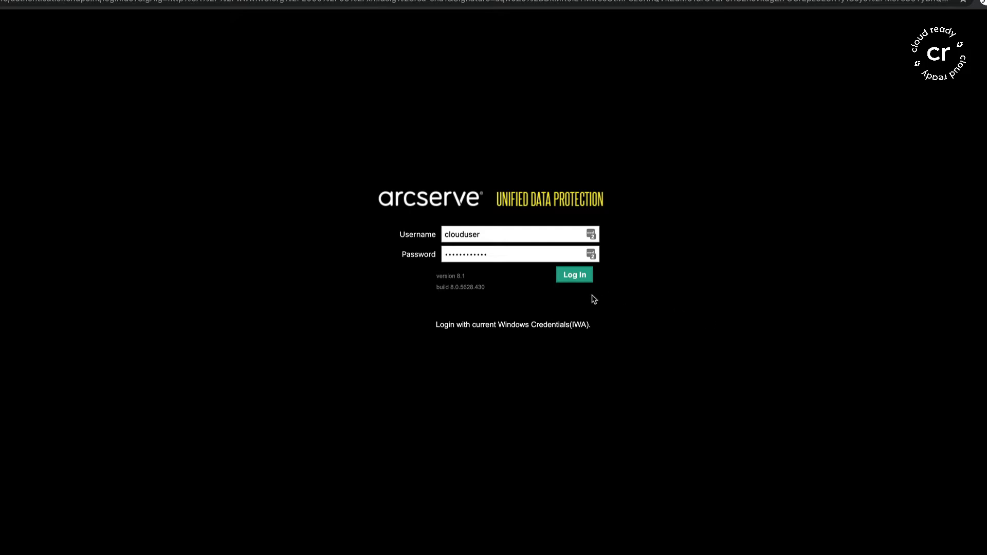
- Sign in with the account credentials and the verification code from the mobile app
left_click(576, 275)
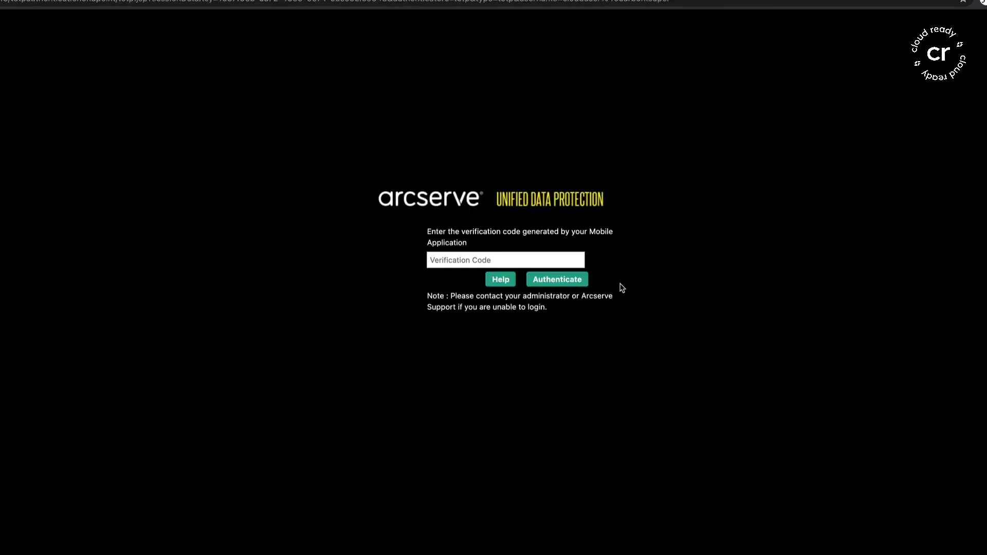
left_click(447, 260)
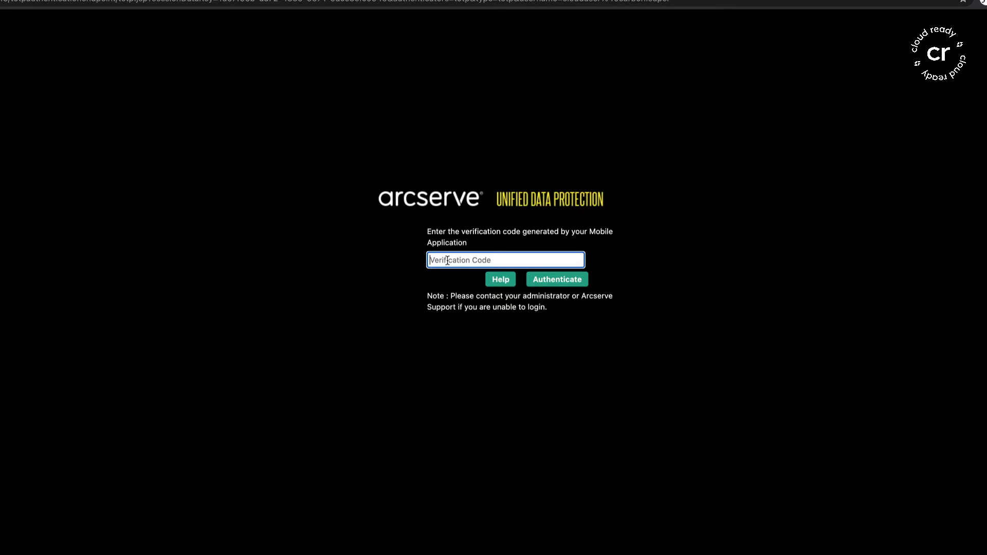
left_click(552, 284)
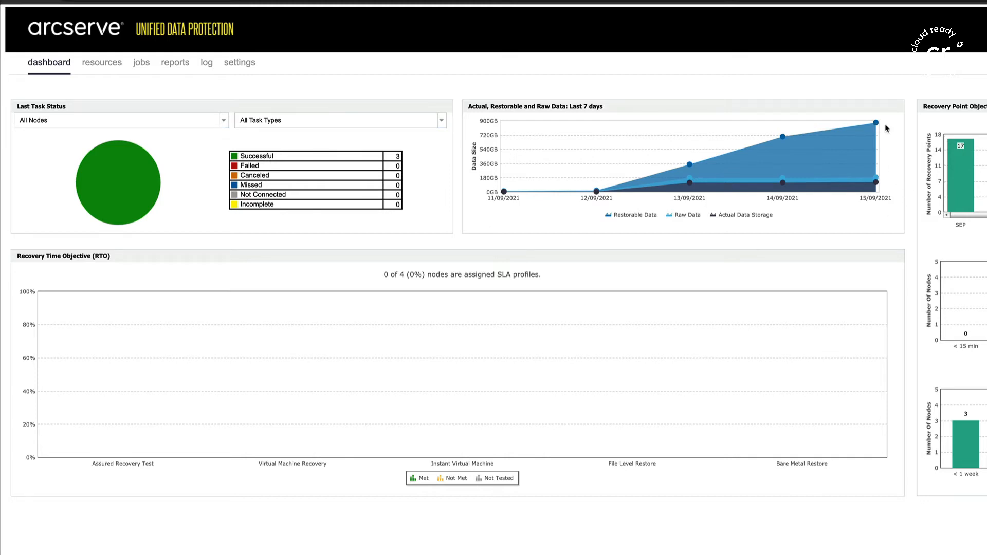
- Look over the dashboard charts, then bring up the All Nodes list of protected nodes
mouse_move(877, 128)
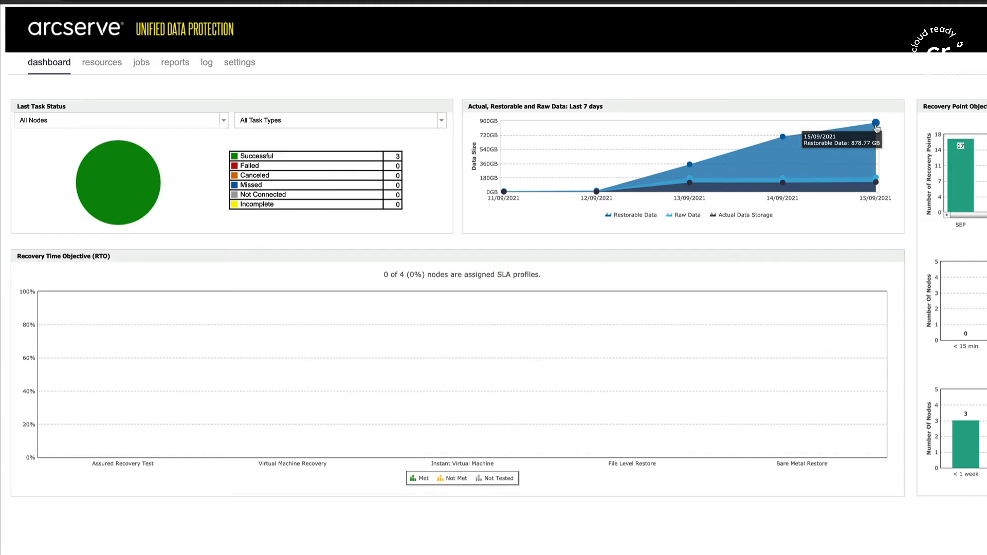
mouse_move(876, 184)
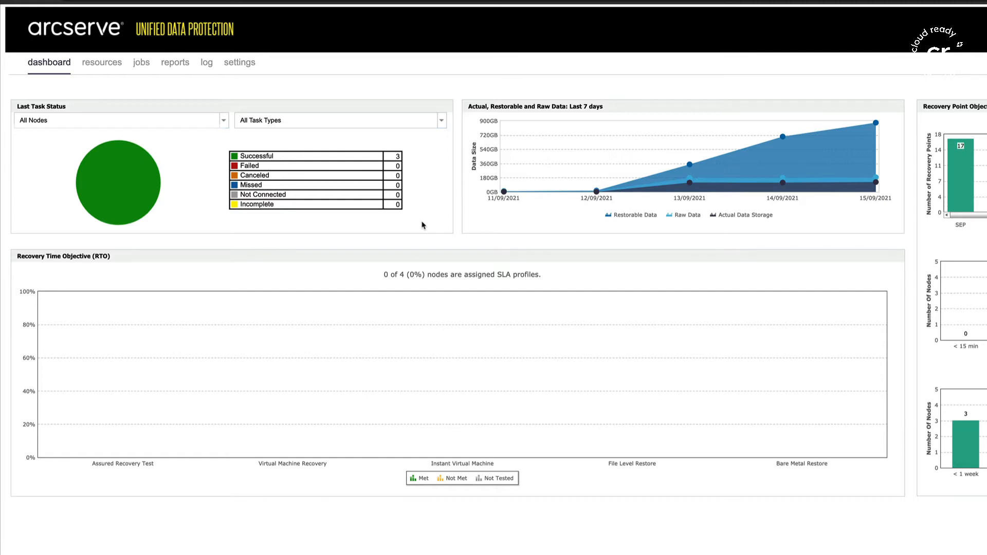
mouse_move(134, 189)
left_click(106, 65)
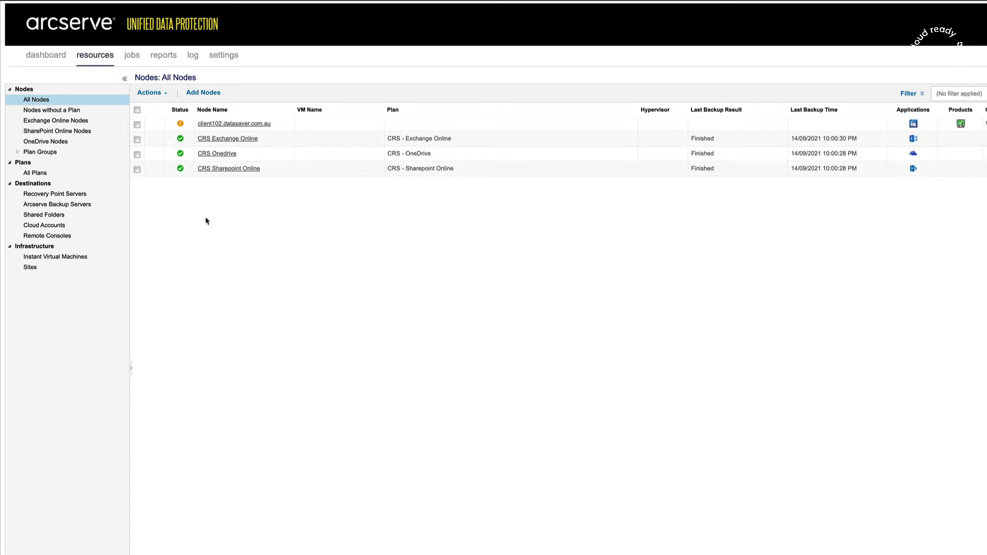
- Show All Plans and check a new plan's task types without creating one
left_click(47, 174)
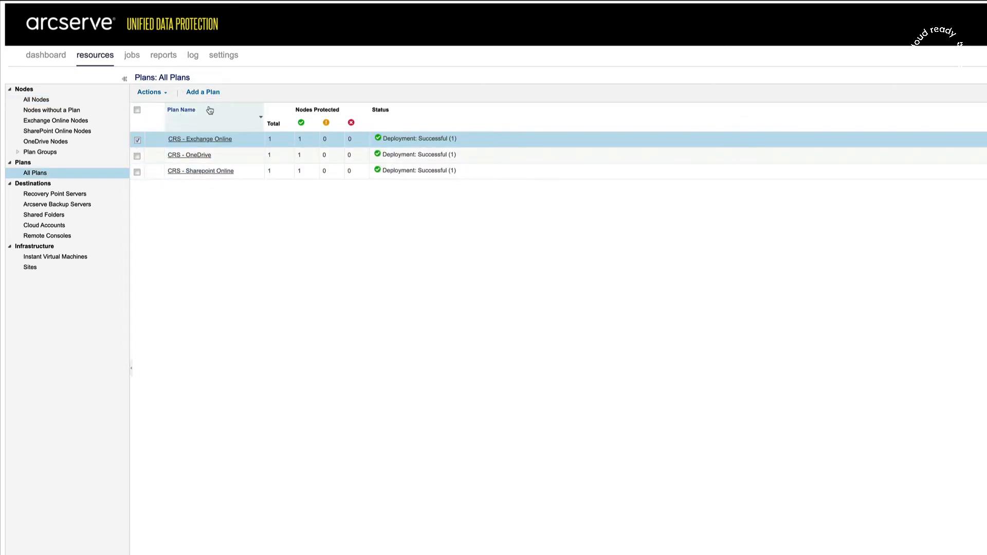
left_click(207, 92)
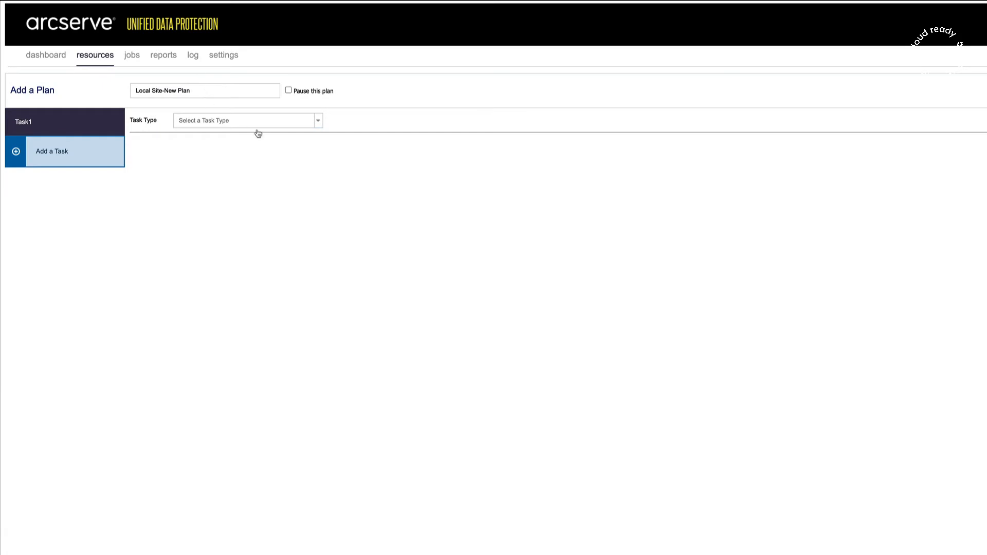
left_click(319, 123)
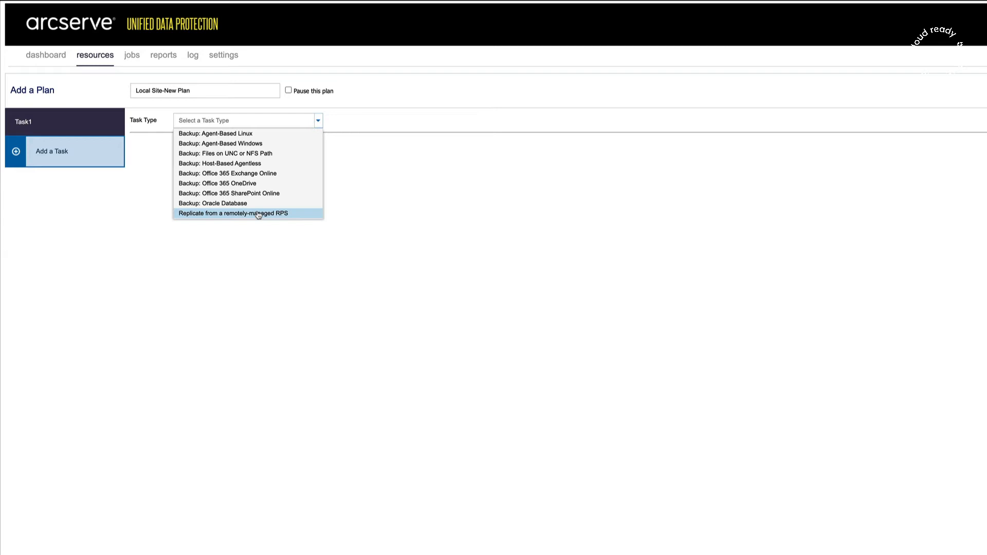
left_click(400, 218)
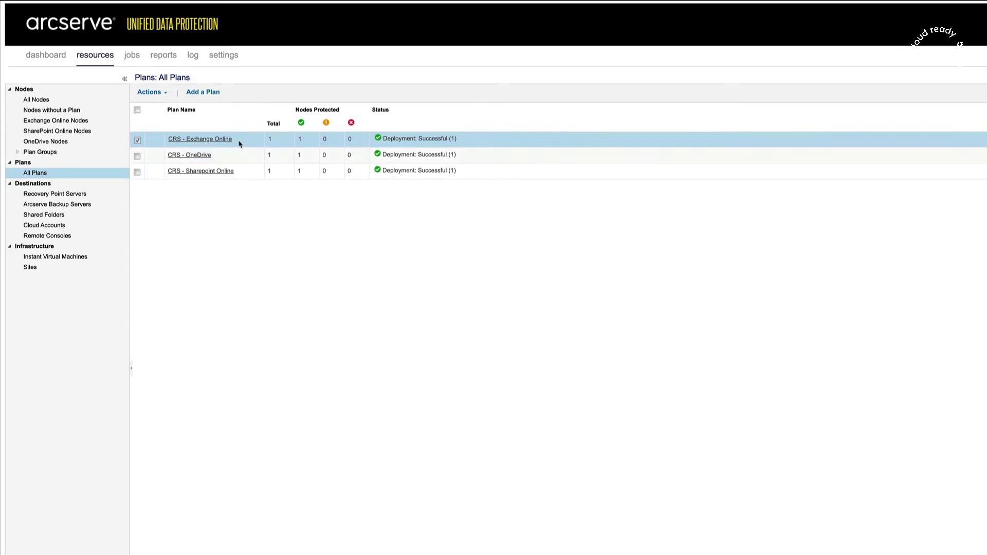
- Open the CRS - Exchange Online plan and add an empty Task2
left_click(199, 140)
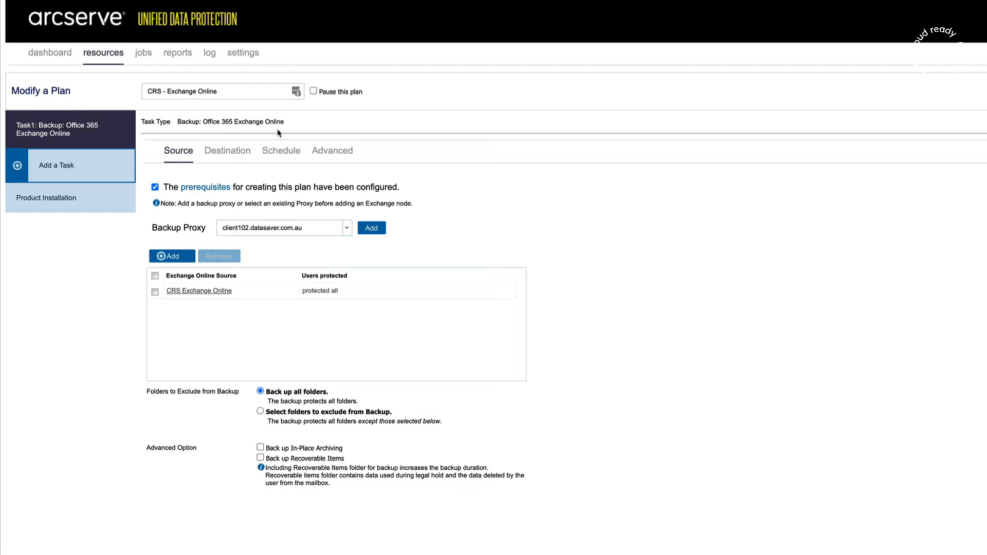
left_click(28, 165)
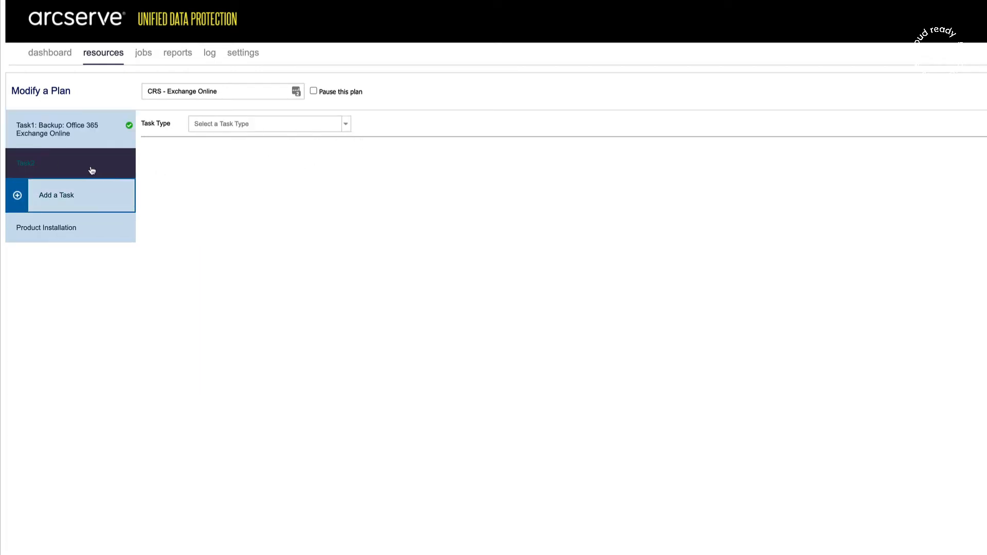
- Discard Task2 and review Task1's CRS Exchange Online source covering all mailboxes
left_click(346, 129)
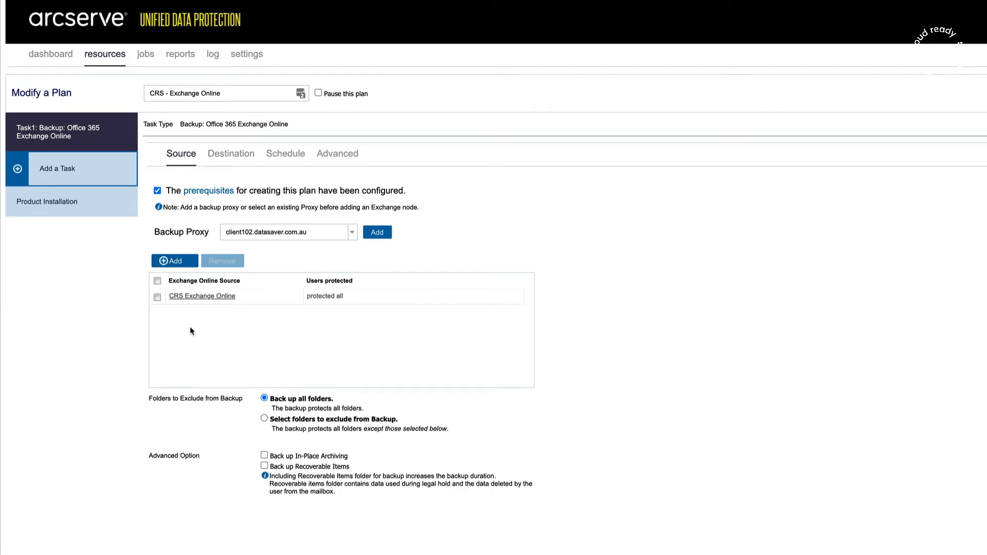
left_click(198, 299)
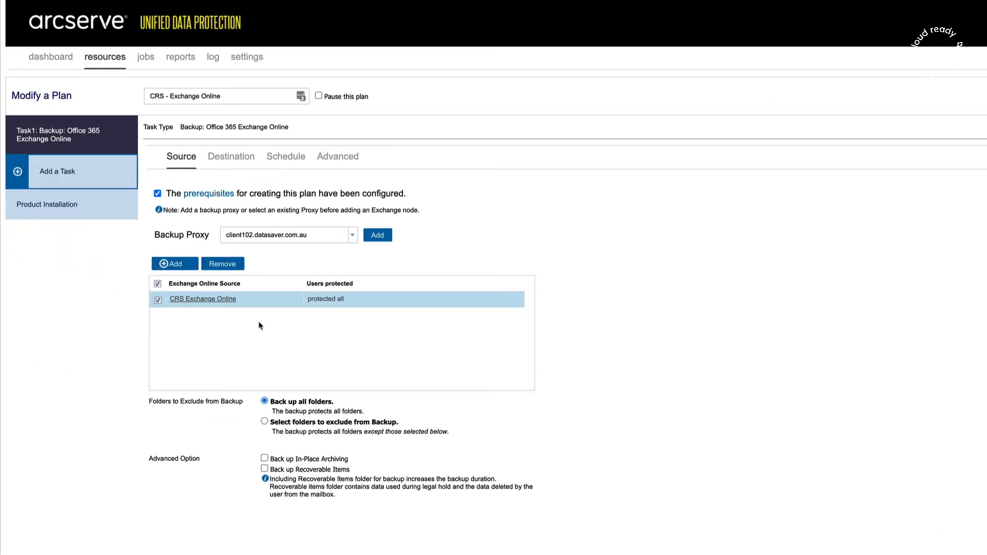
- Check Task1 backs up to server client102.datasaver.com.au, data store Datastore, then view the schedule
left_click(227, 160)
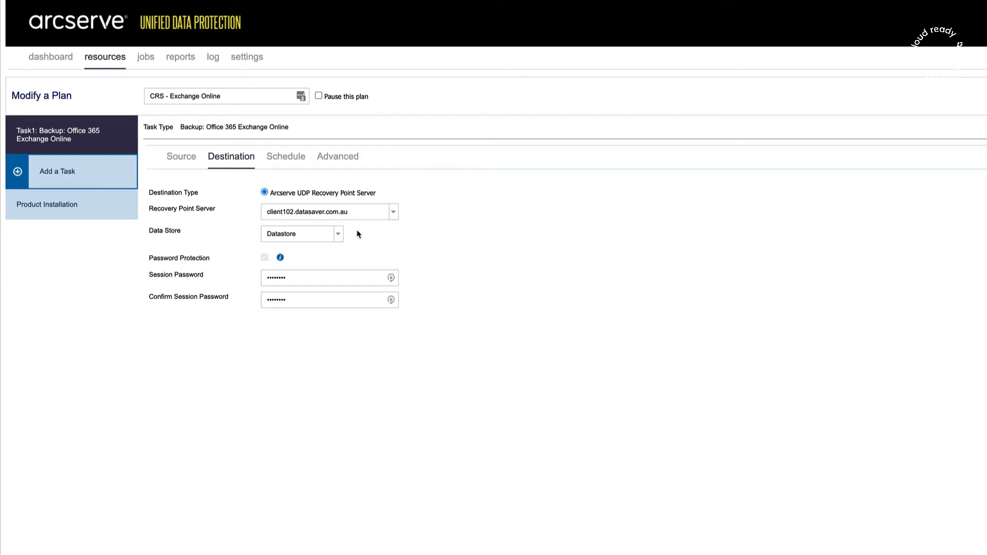
left_click(289, 158)
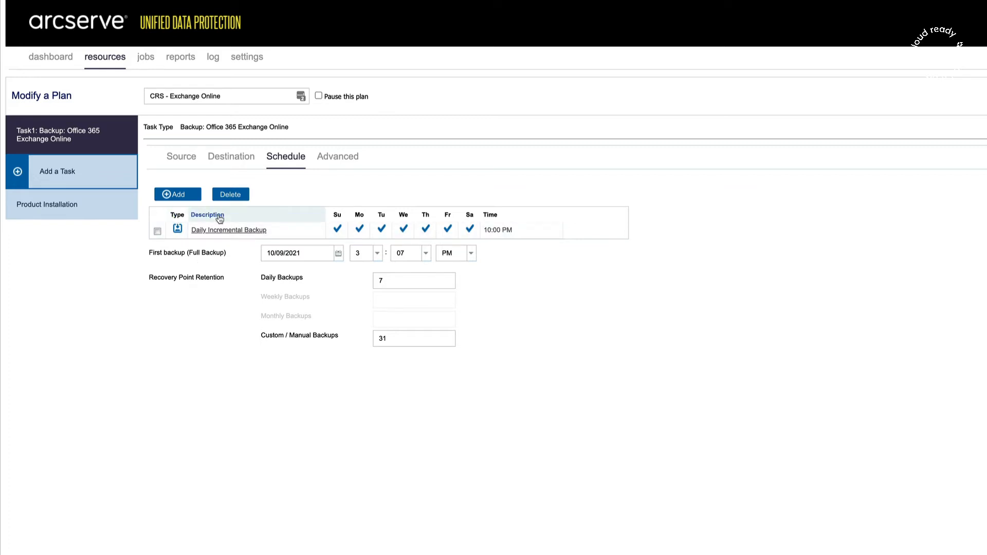
- Add a weekly Friday incremental backup schedule keeping 5 recovery points
left_click(172, 195)
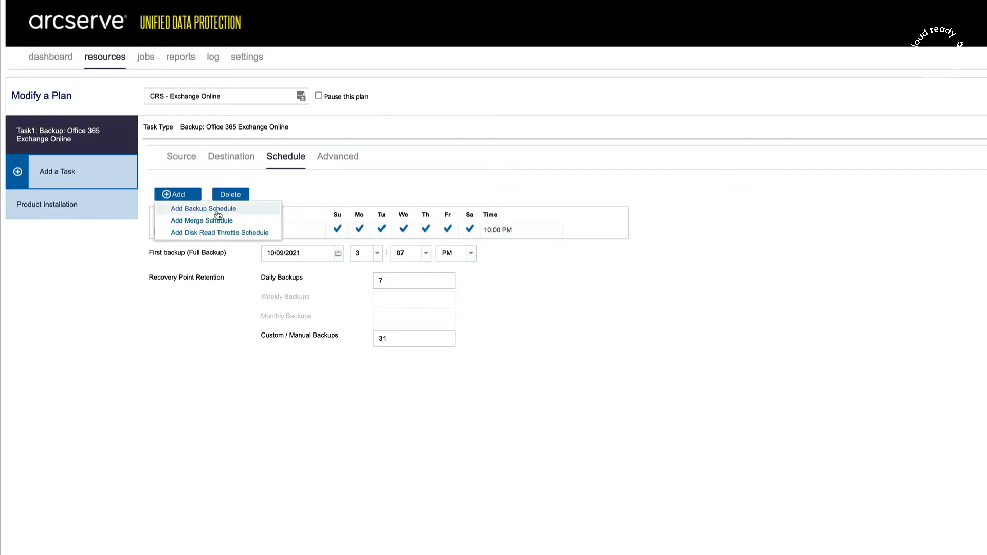
left_click(210, 212)
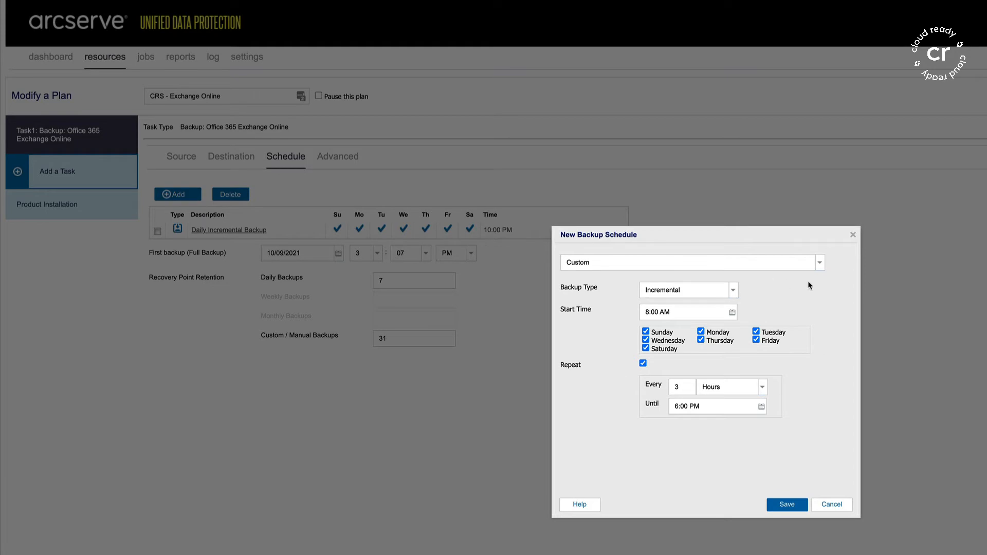
left_click(815, 262)
left_click(640, 300)
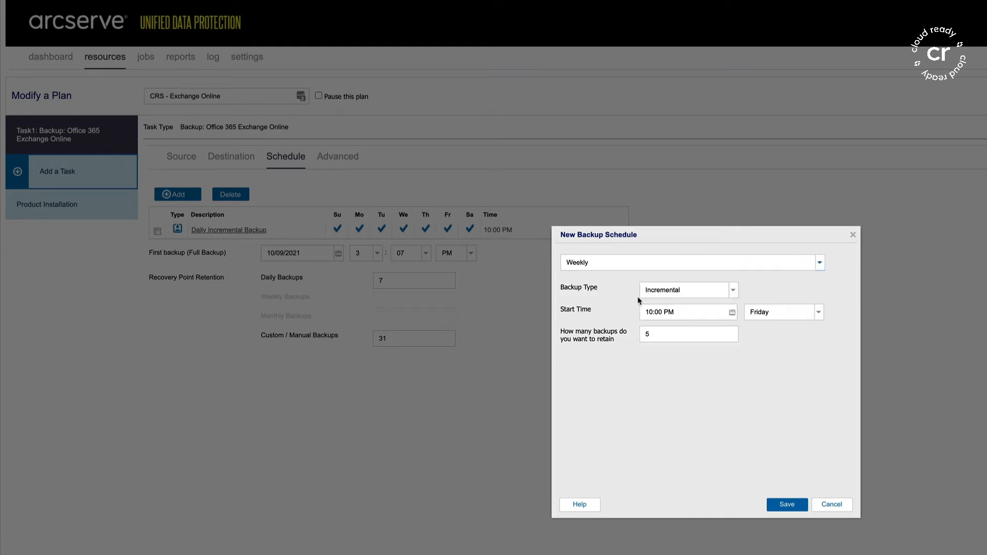
left_click(788, 504)
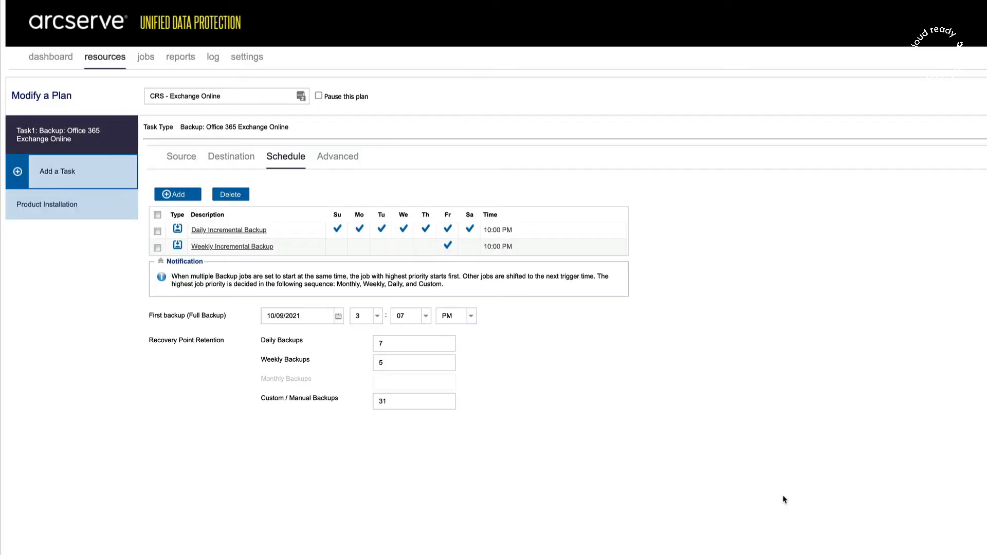
- Add a monthly incremental backup schedule keeping 12 recovery points
left_click(178, 194)
left_click(211, 210)
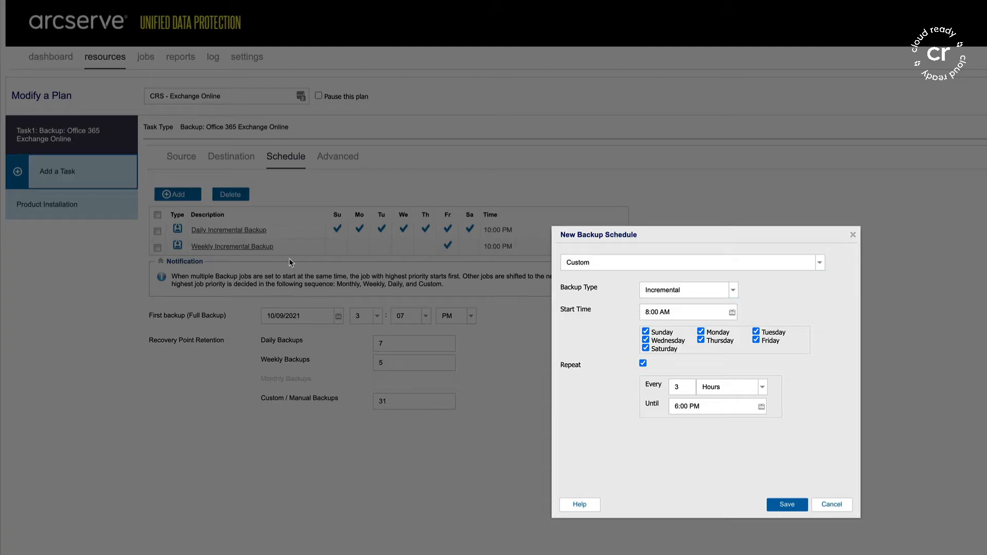
left_click(731, 263)
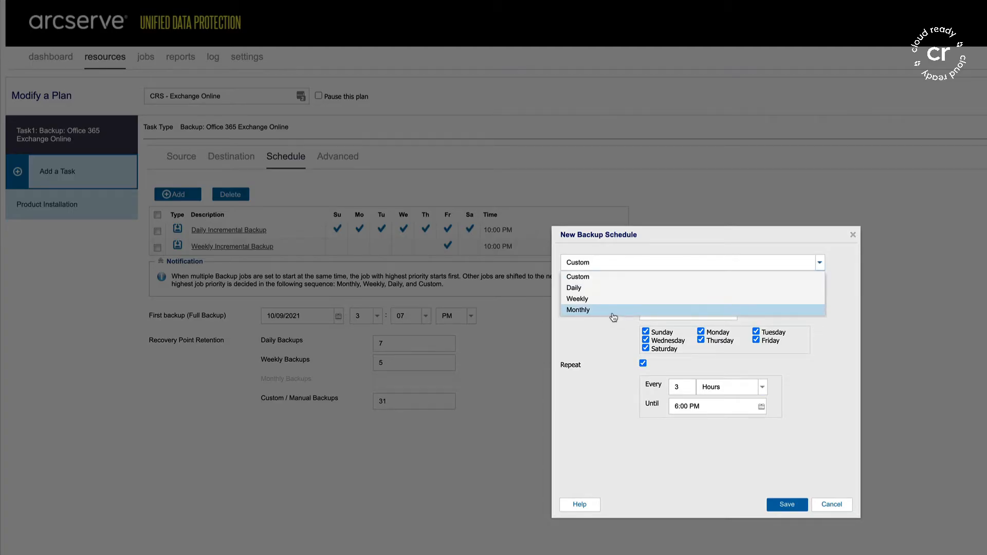
left_click(613, 312)
left_click(787, 505)
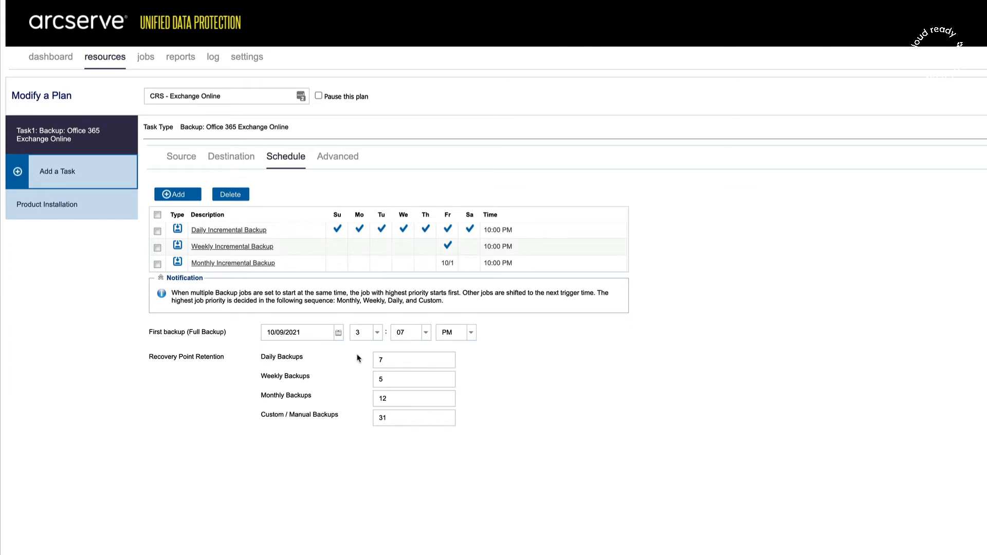
left_click(337, 162)
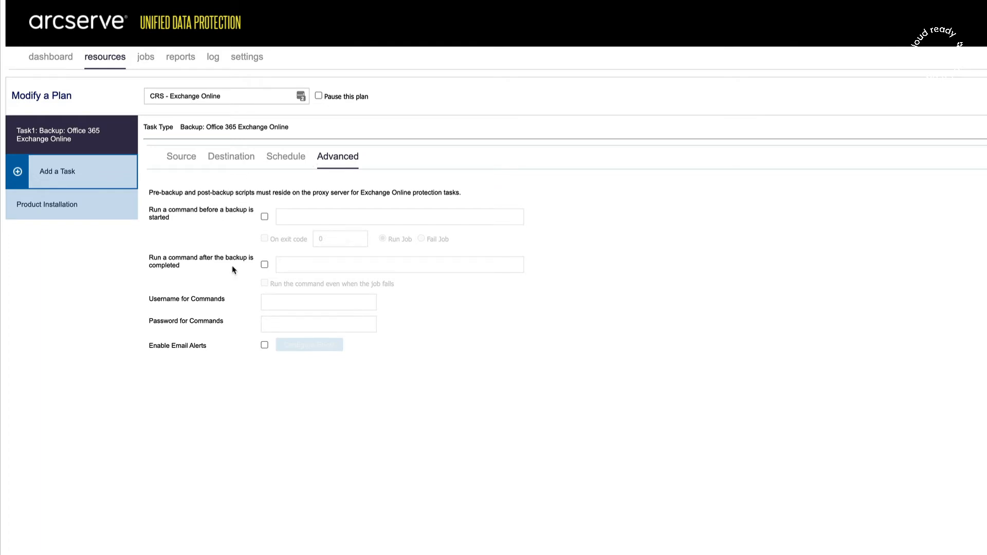
- Turn Enable Email Alerts on to see its options, then back off
left_click(264, 345)
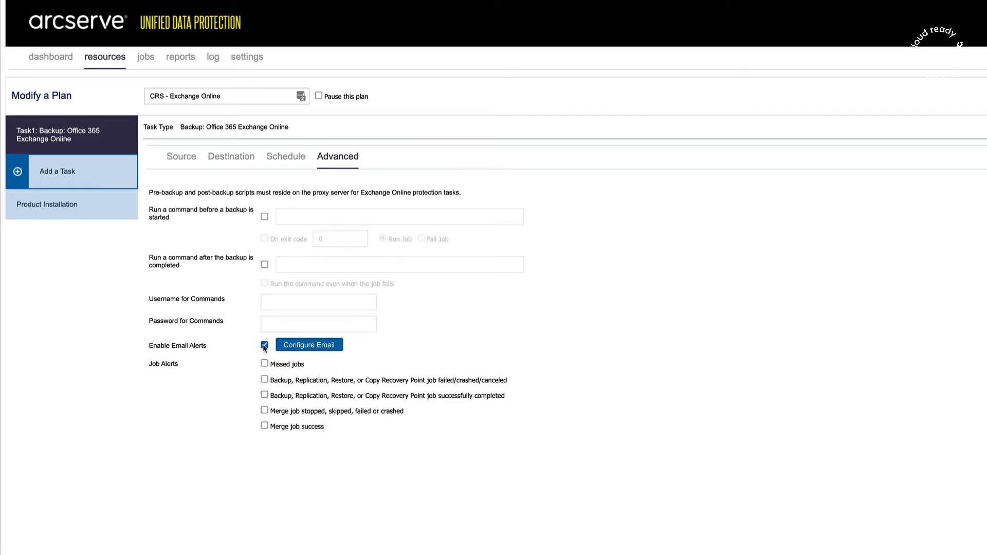
left_click(265, 346)
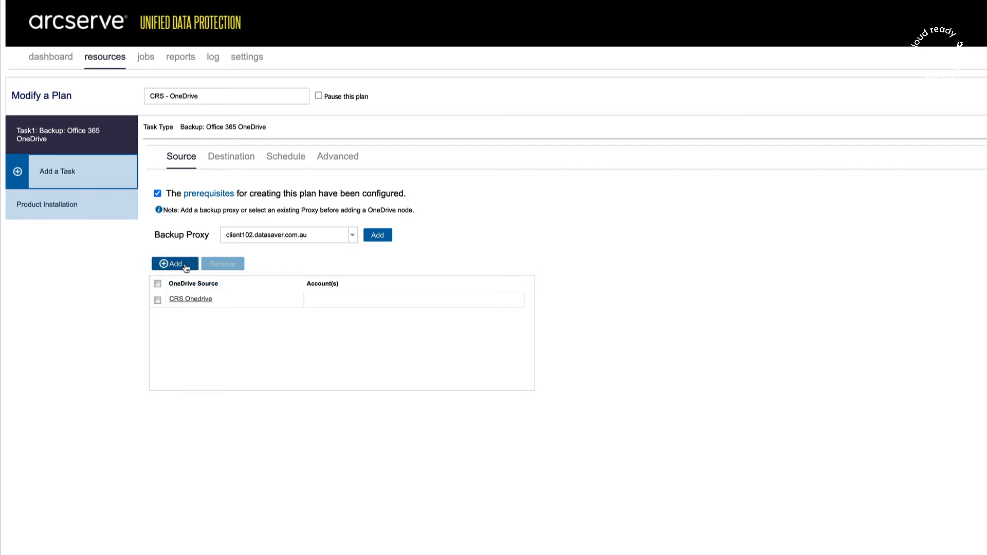
- Review the CRS - OneDrive plan's add-node authentication options and cancel, leaving the source unchanged
left_click(167, 264)
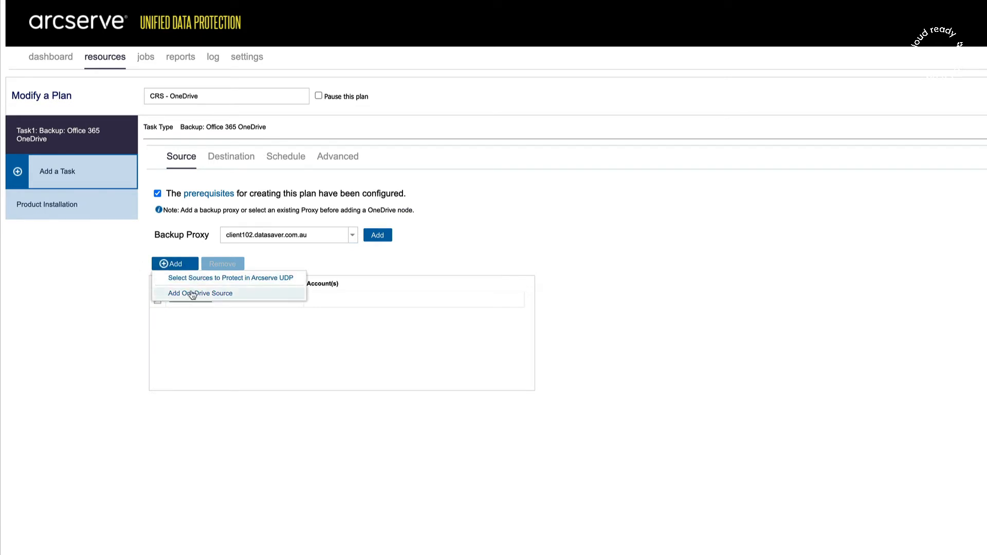
left_click(193, 292)
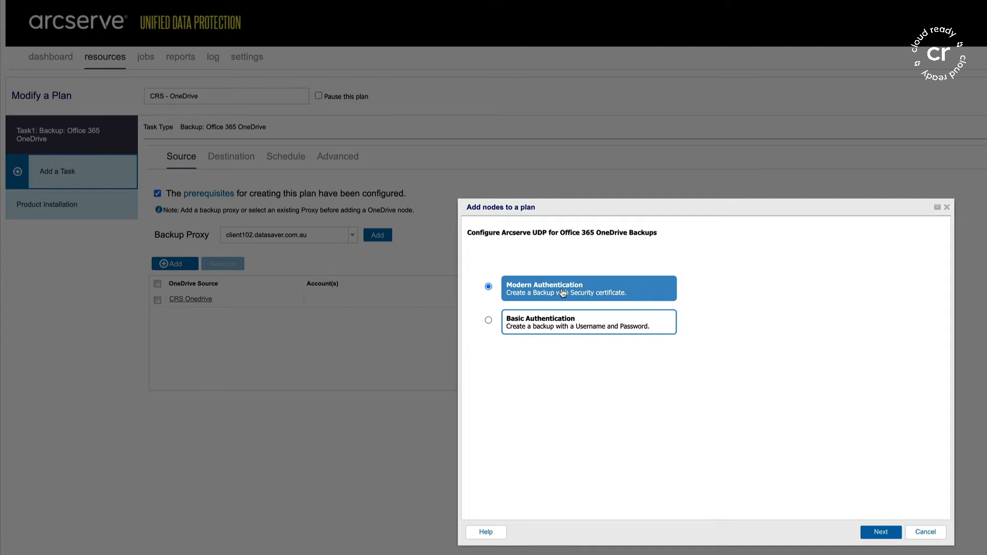
left_click(926, 532)
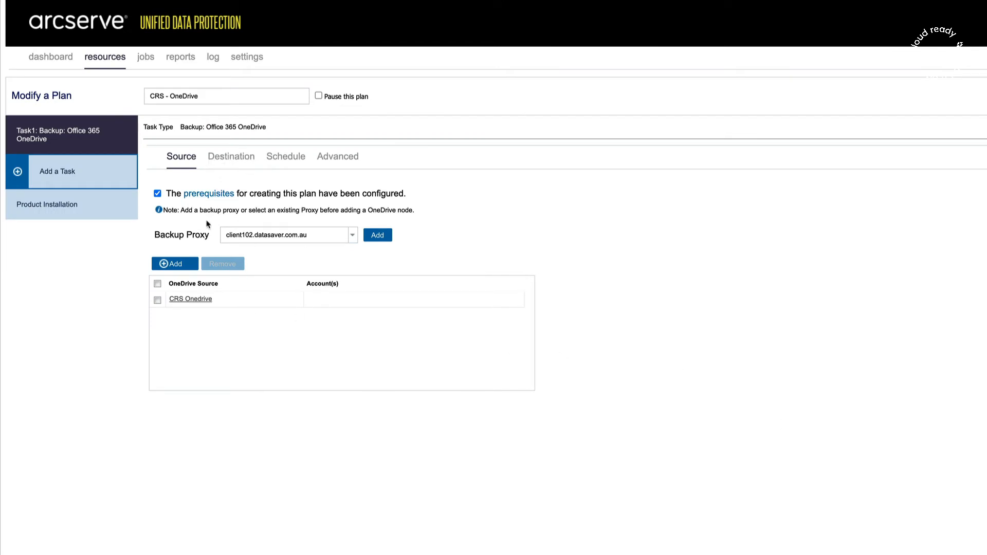
left_click(222, 158)
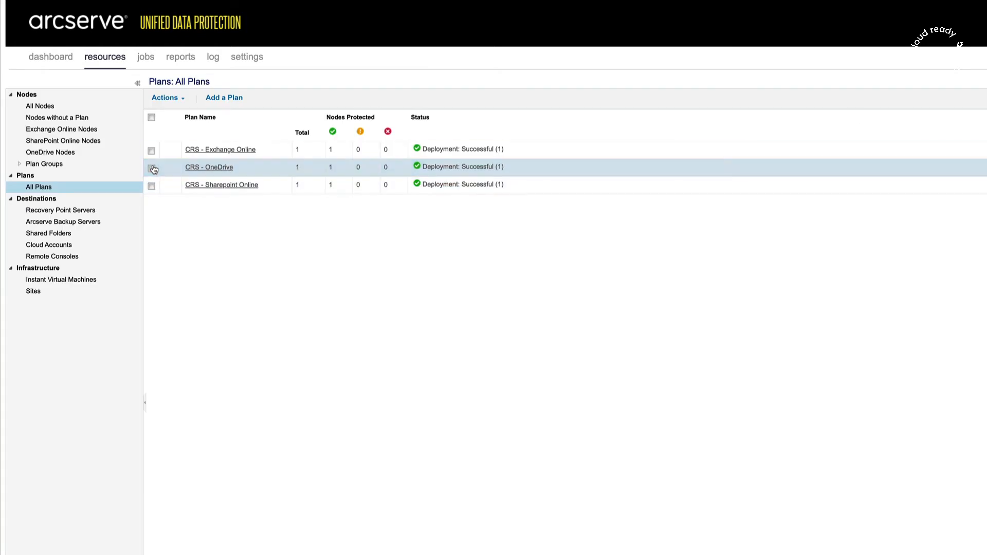
- Review the CRS - Sharepoint Online plan's protected sites, then show the CRS - Exchange Online group's nodes
left_click(215, 186)
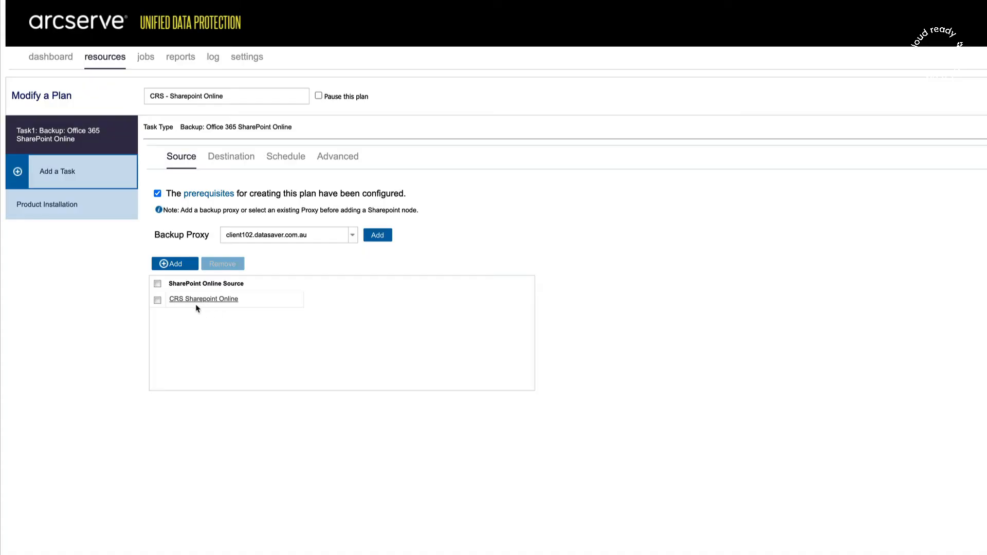
left_click(193, 302)
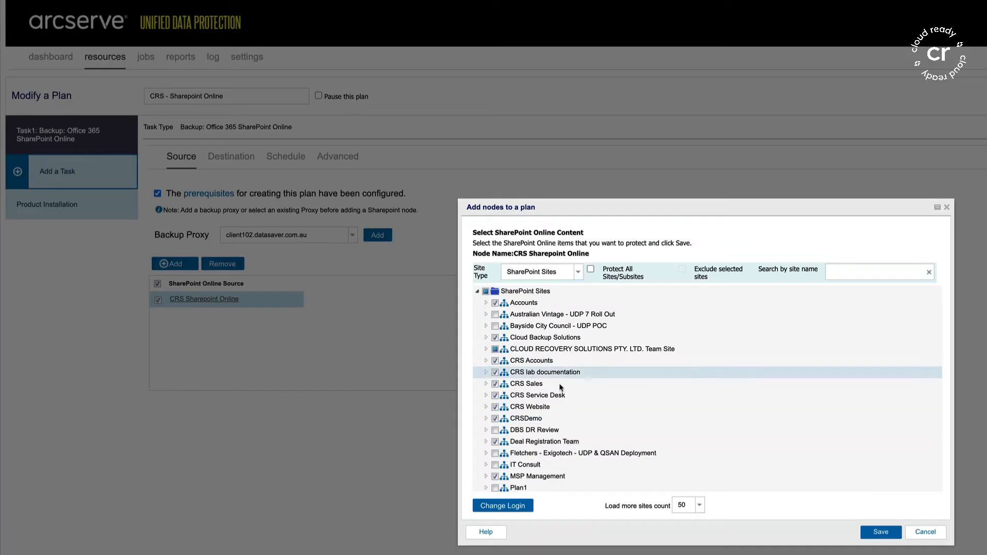
scroll(549, 378, "down", 2)
scroll(550, 381, "up", 2)
scroll(549, 381, "up", 1)
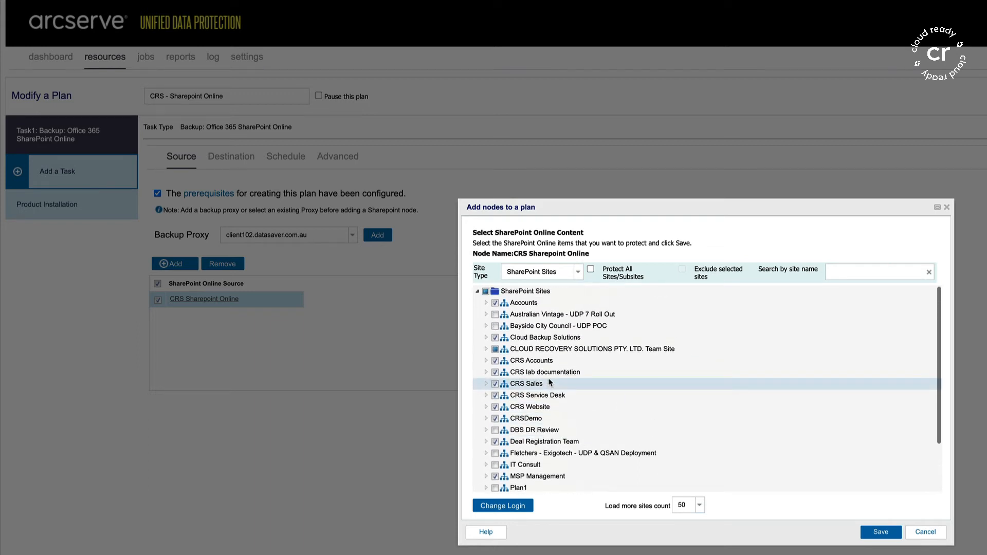
scroll(526, 422, "down", 2)
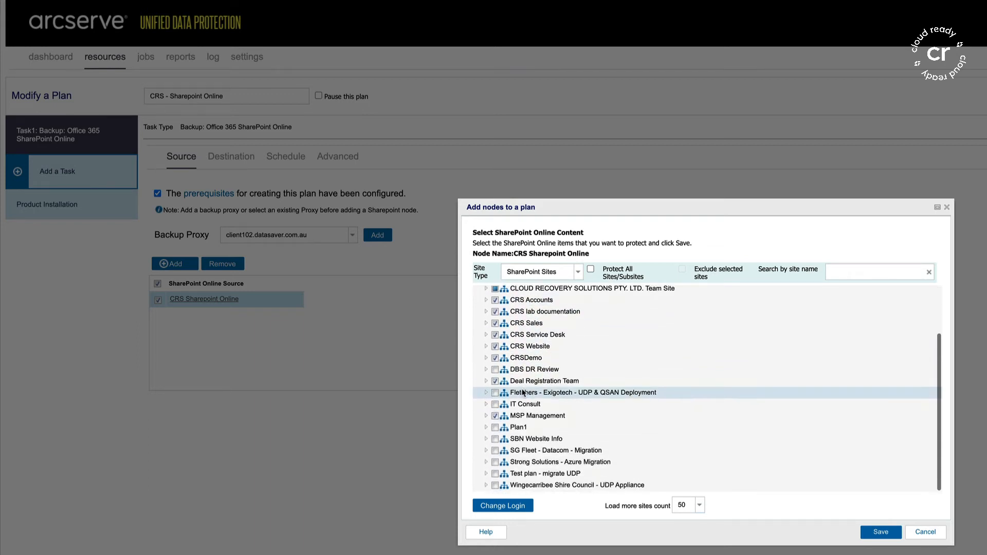
scroll(529, 453, "up", 2)
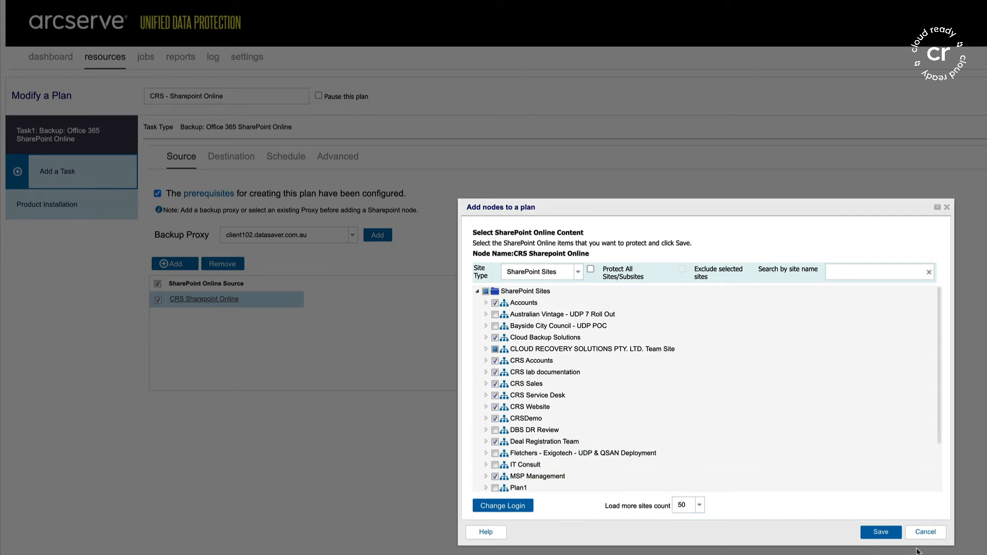
left_click(926, 532)
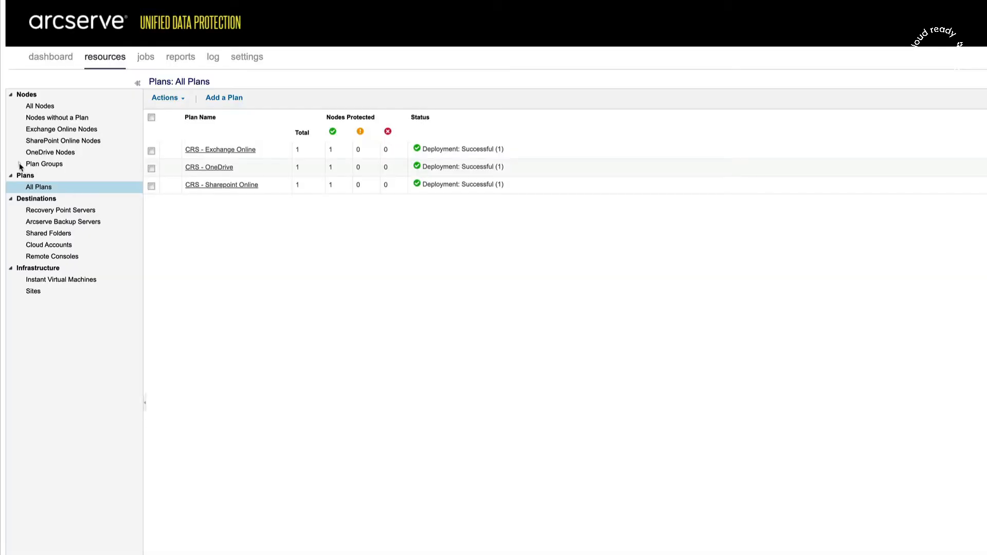
left_click(20, 163)
left_click(68, 178)
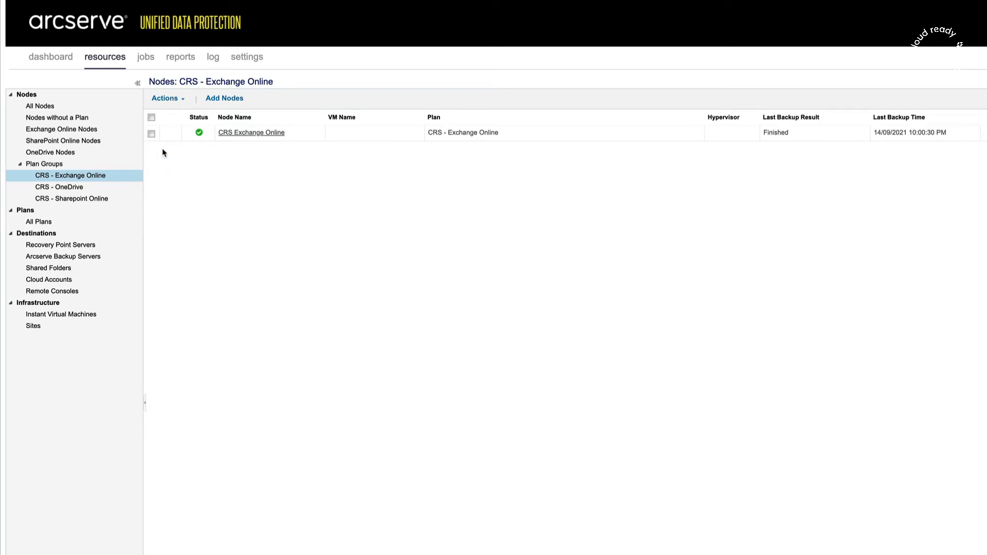
- Run an incremental Backup Now on the CRS Exchange Online node
left_click(150, 135)
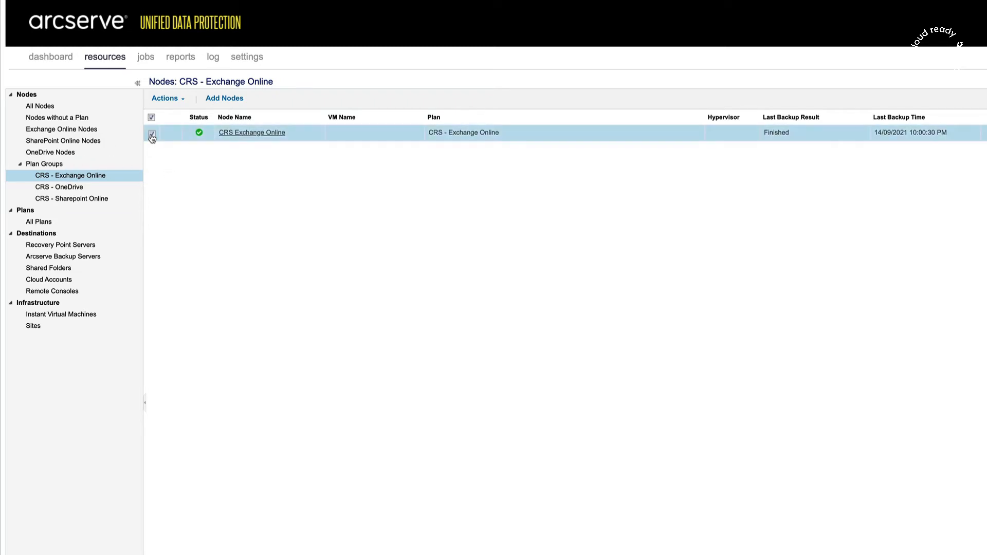
left_click(167, 98)
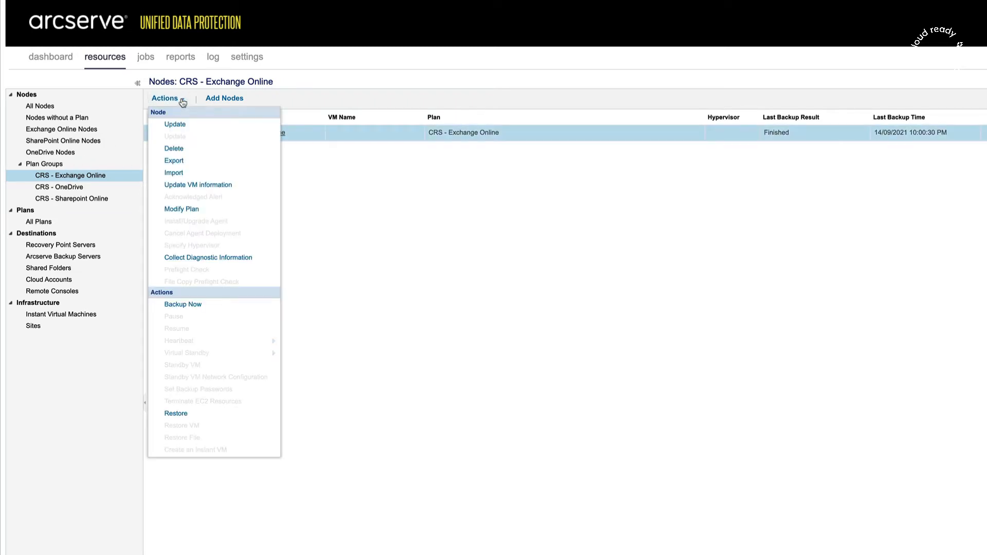
left_click(195, 307)
left_click(753, 417)
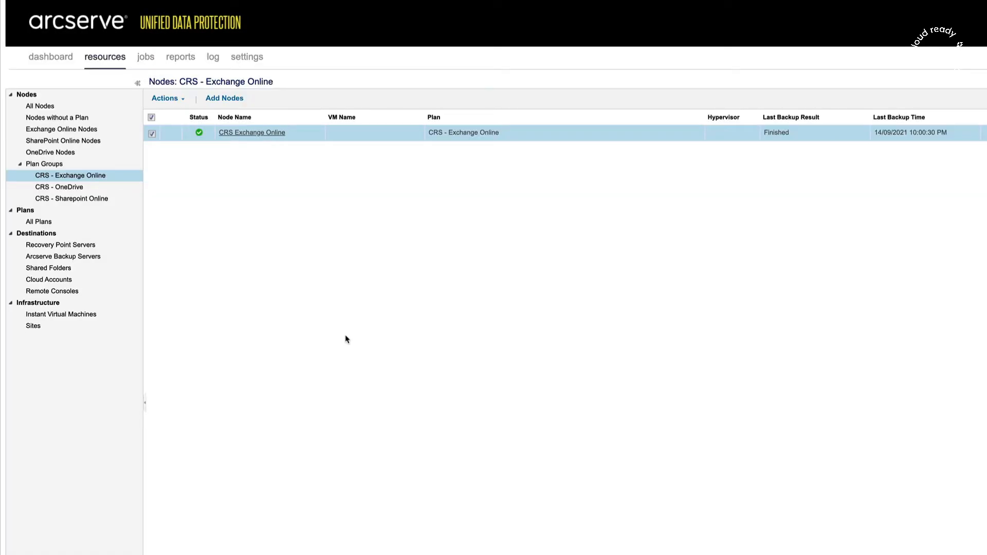
- Run an incremental Backup Now on the CRS Onedrive node in the CRS - OneDrive group
left_click(71, 187)
left_click(152, 133)
left_click(166, 98)
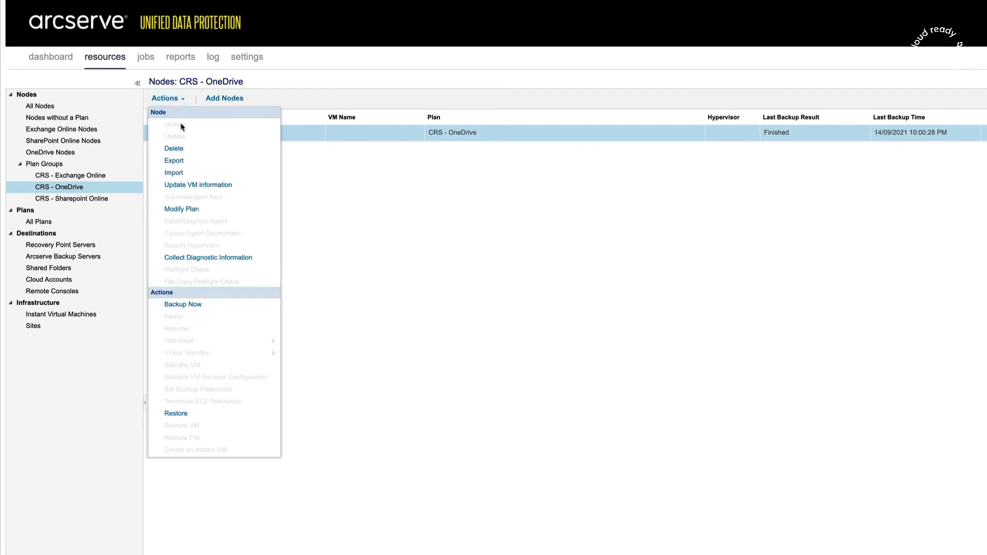
left_click(182, 307)
left_click(752, 417)
- Run an incremental Backup Now on the CRS Sharepoint Online node, then view jobs in progress
left_click(88, 200)
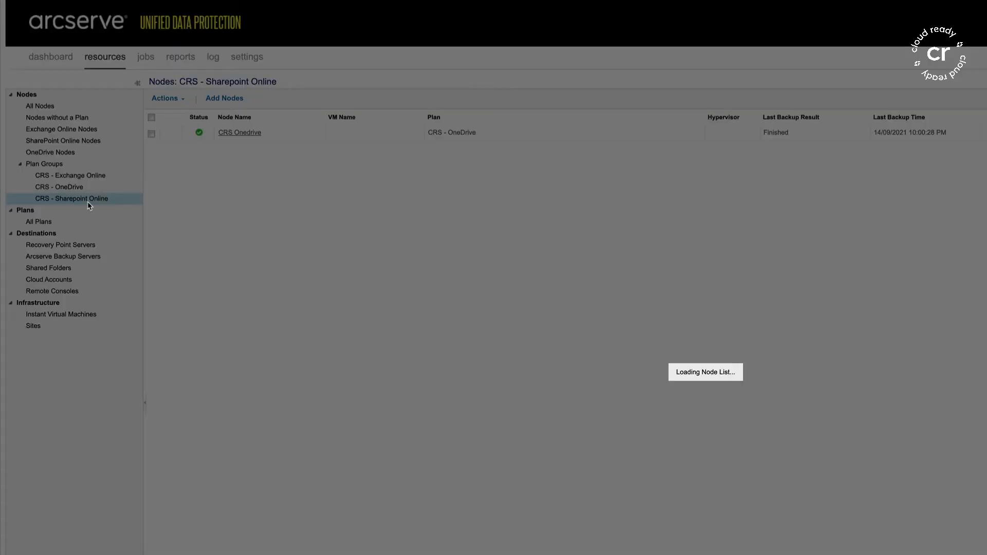
left_click(152, 134)
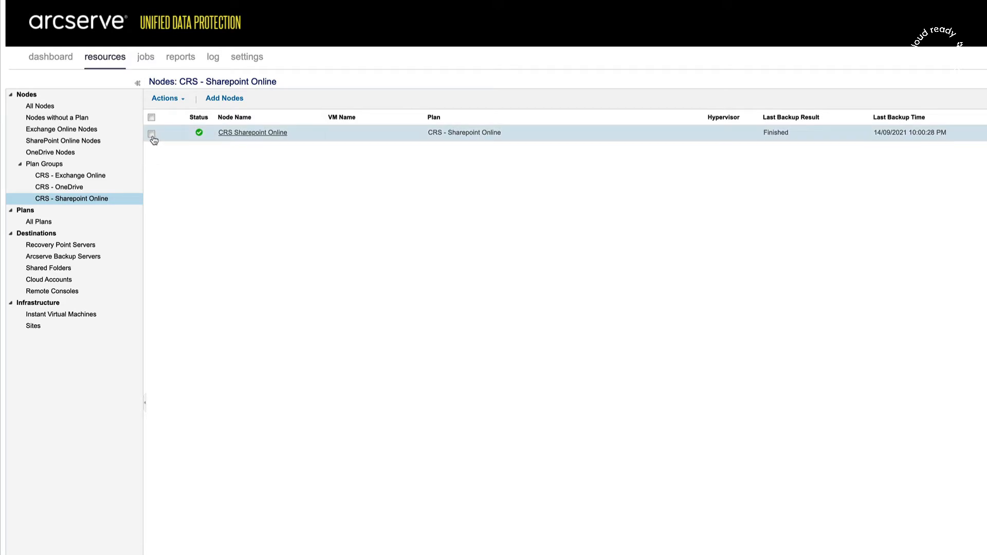
left_click(166, 98)
left_click(183, 306)
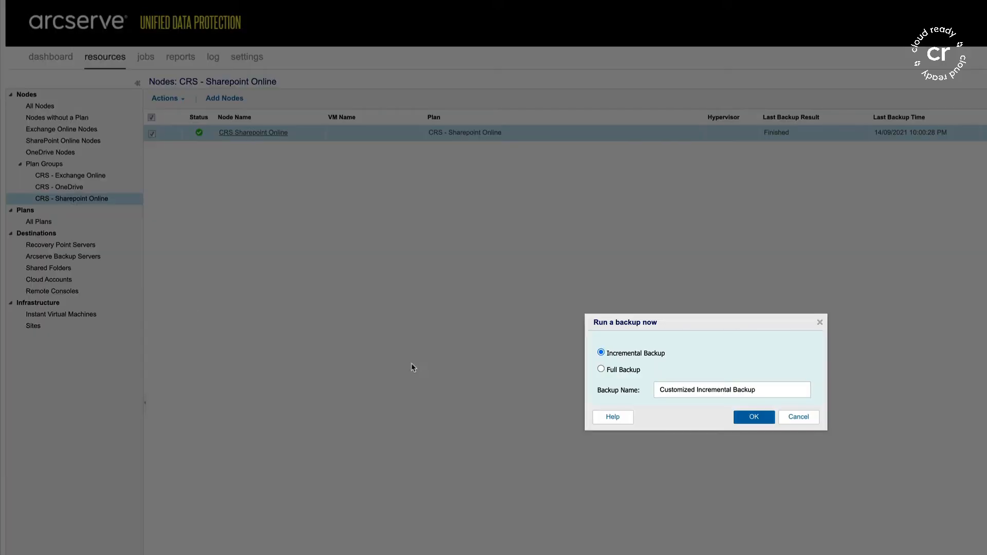
left_click(755, 417)
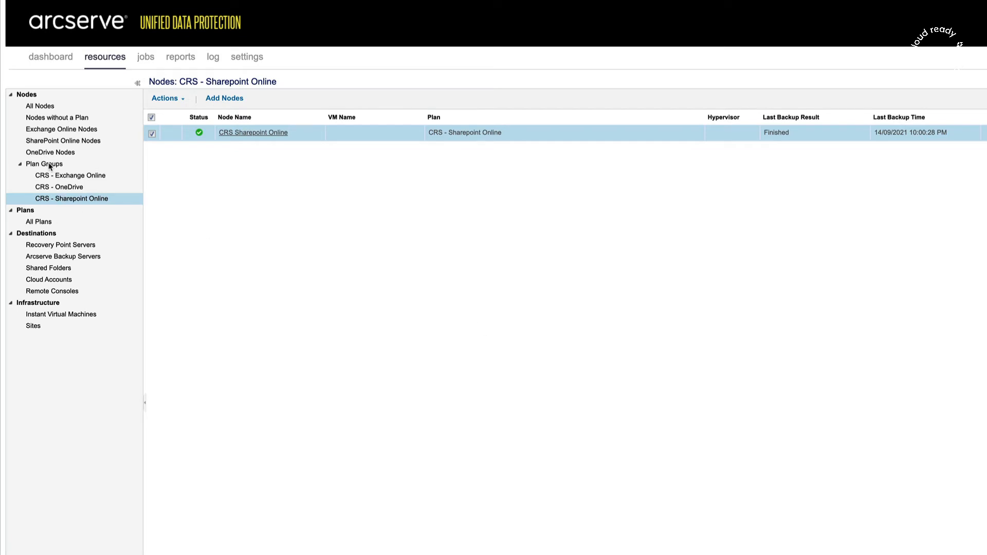
left_click(145, 57)
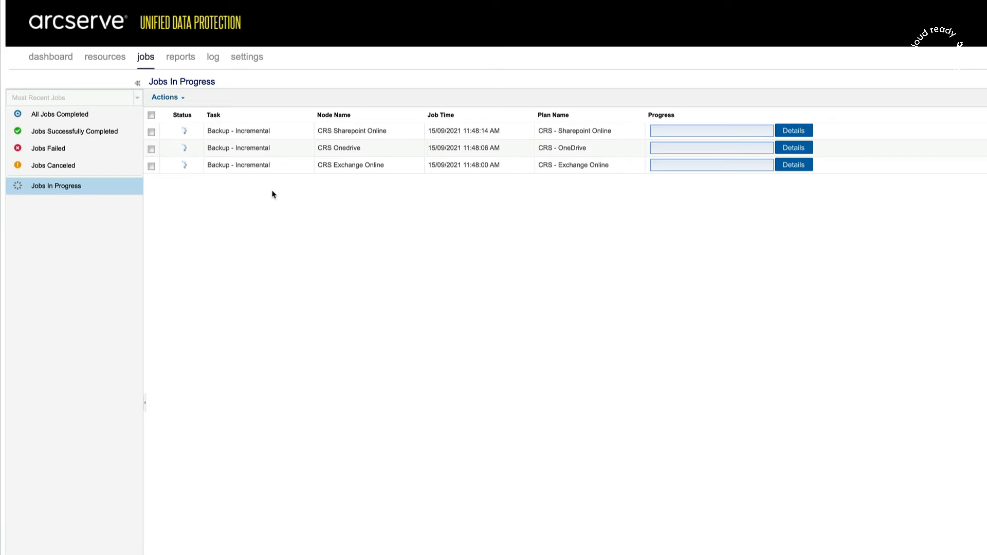
- Check the SharePoint backup job's progress details, then view the Exchange Online job's details
left_click(795, 131)
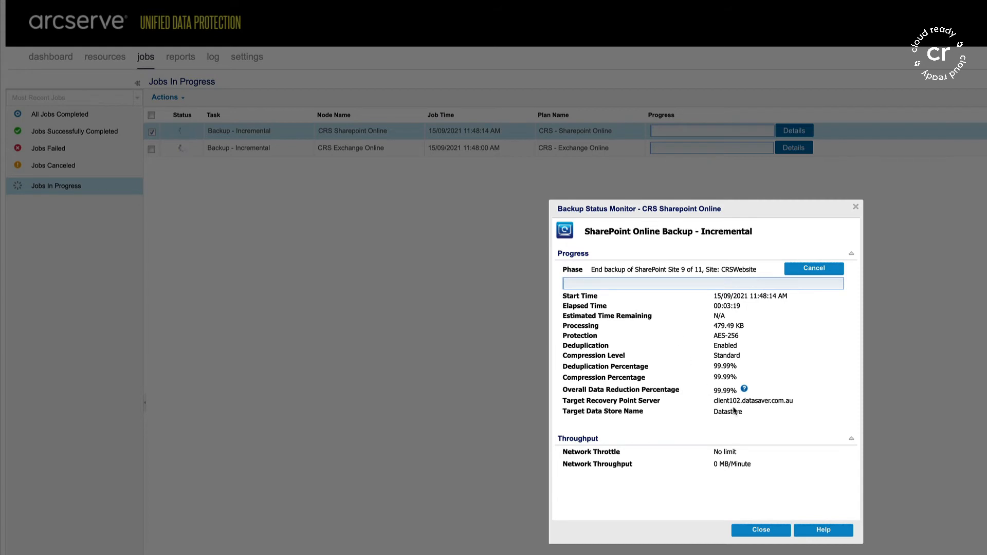
left_click(764, 531)
left_click(797, 133)
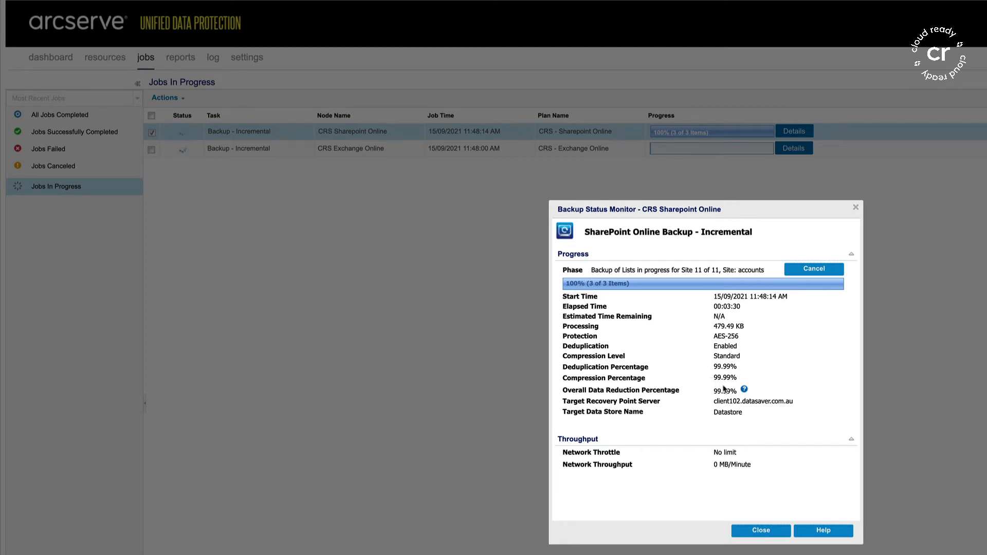
mouse_move(719, 395)
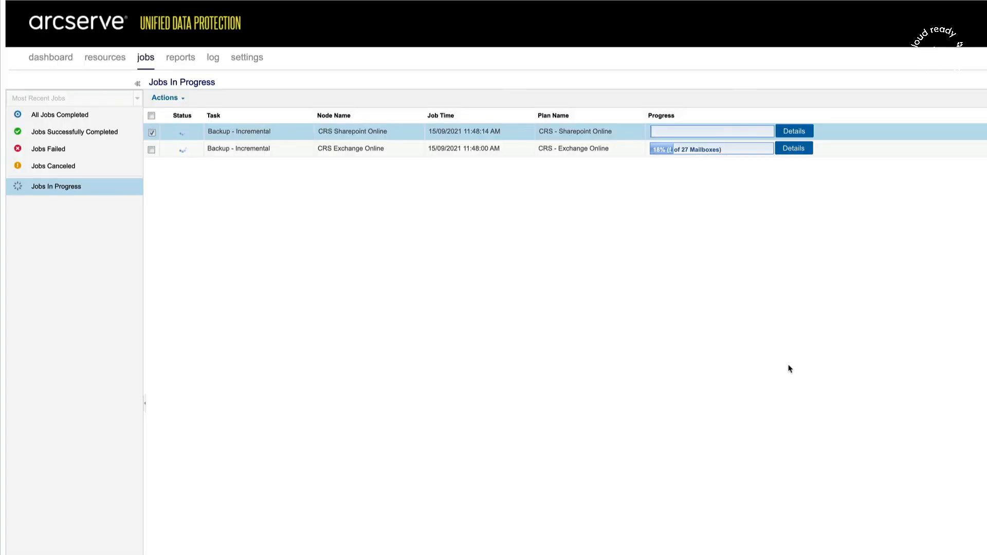
left_click(791, 151)
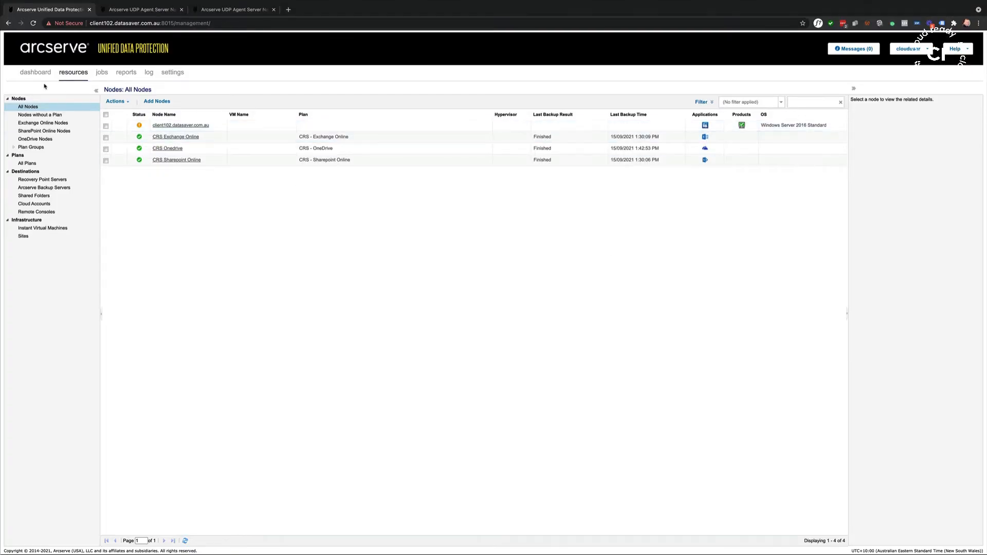
- After checking the dashboard, select CRS Exchange Online under All Nodes and choose Restore
left_click(32, 73)
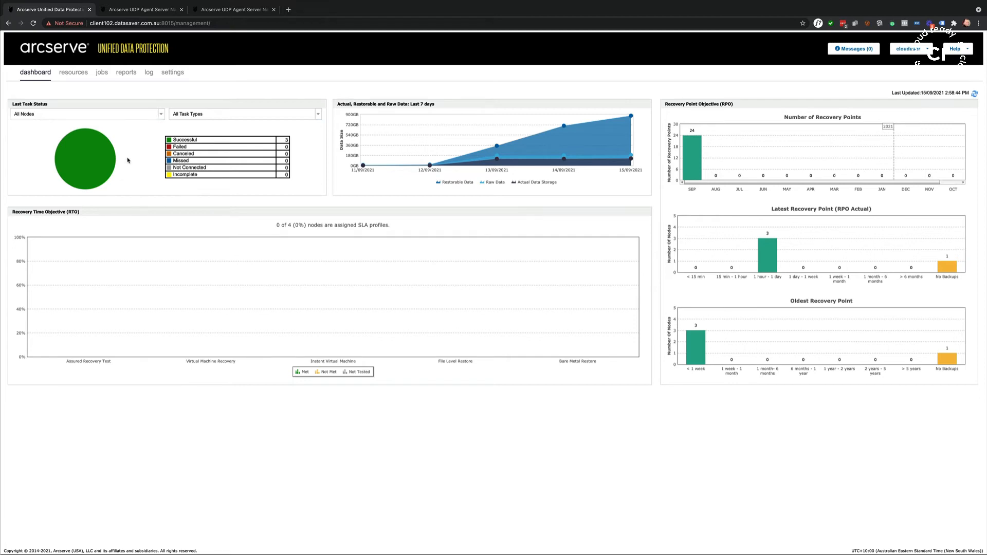
left_click(73, 74)
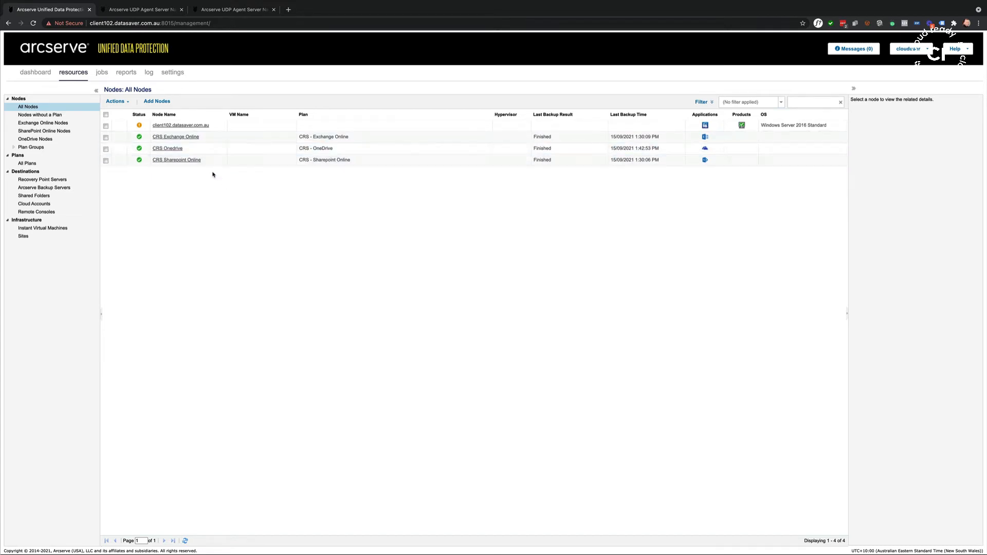
left_click(106, 140)
left_click(126, 103)
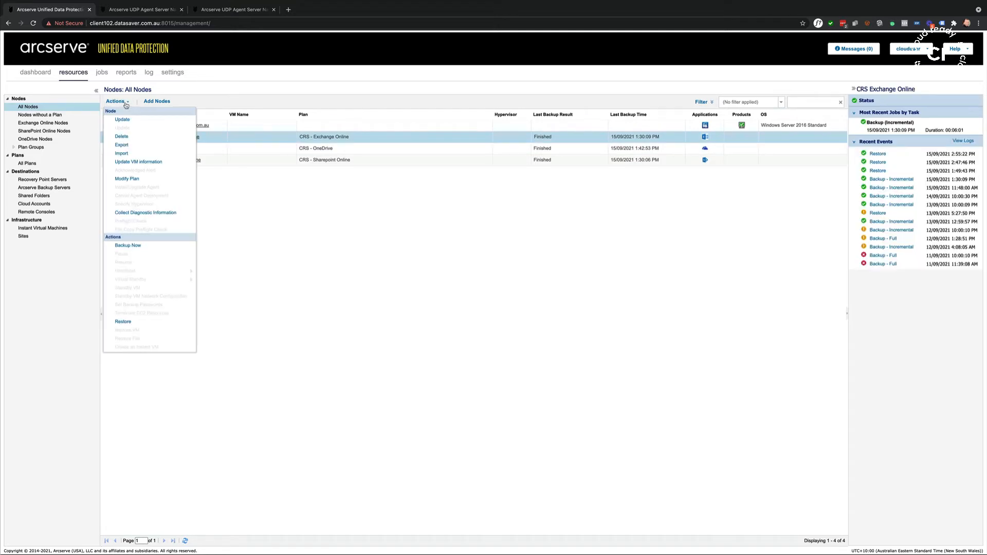
left_click(136, 321)
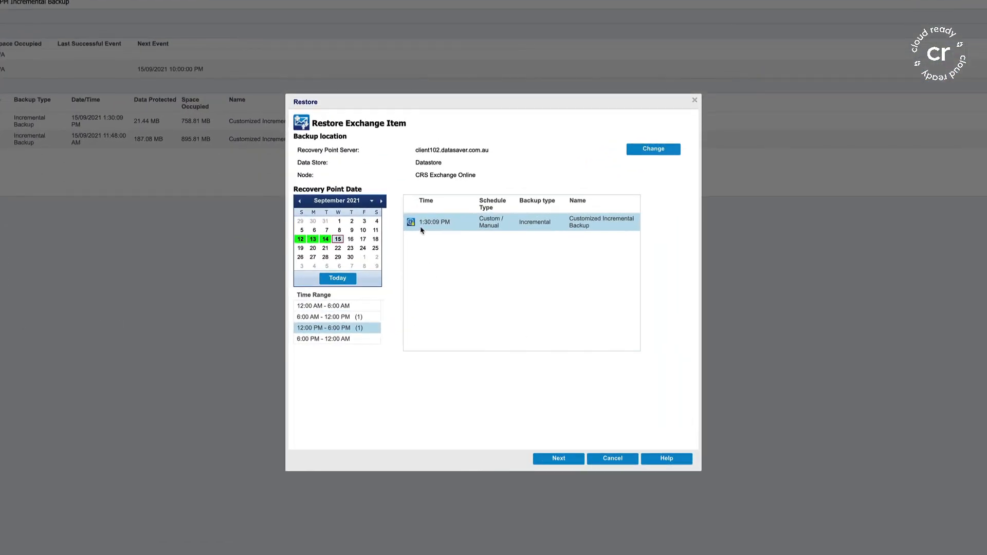
- Pick the 15 September 2021 1:30:09 PM incremental recovery point and continue to the mailboxes
left_click(325, 239)
left_click(301, 239)
left_click(326, 240)
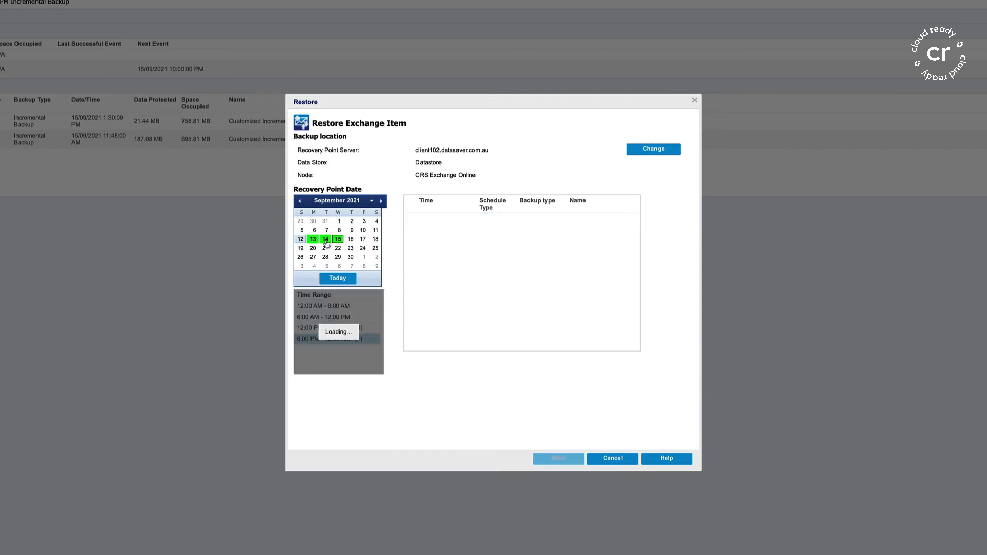
left_click(313, 240)
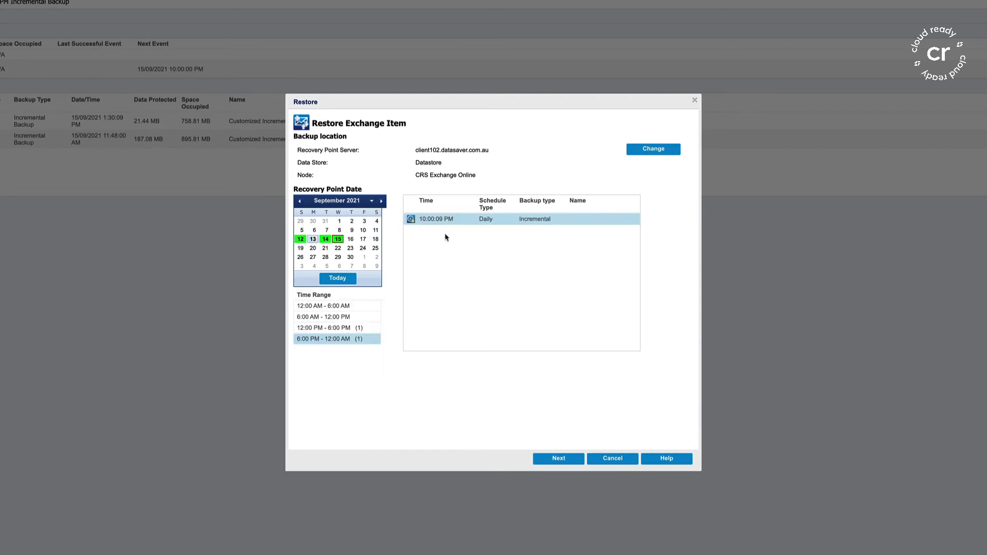
left_click(338, 242)
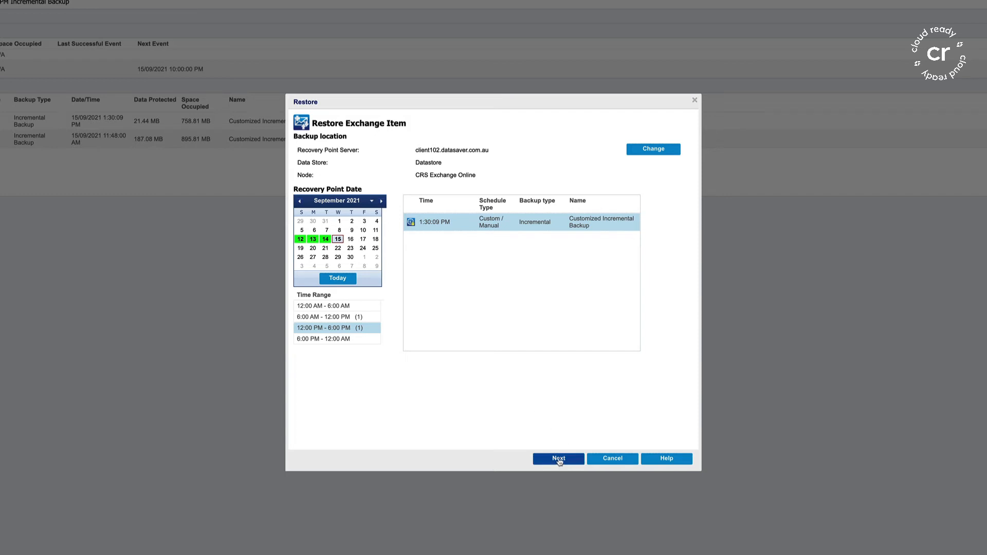
left_click(559, 459)
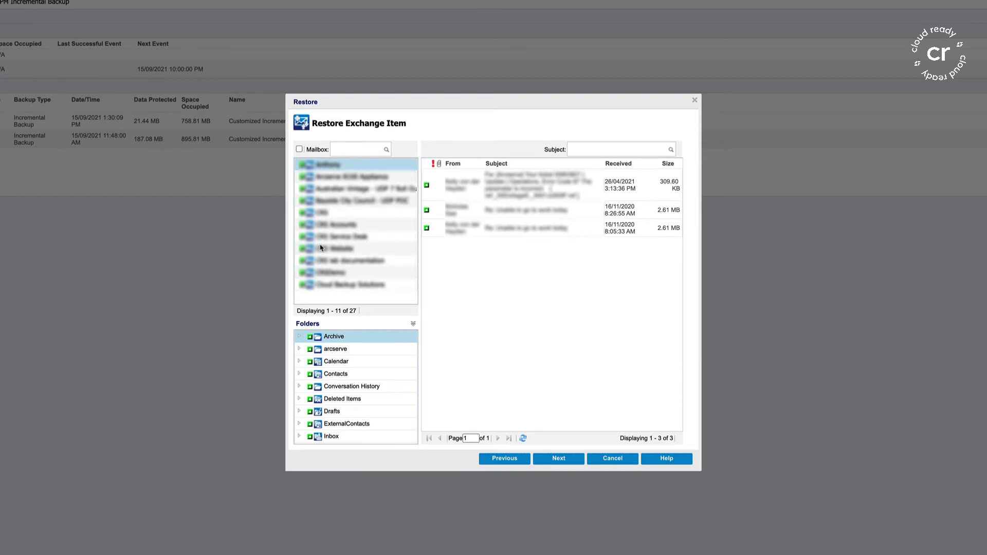
- Load a user's mailbox folders and messages, leaving the other mailboxes unselected
scroll(330, 258, "down", 5)
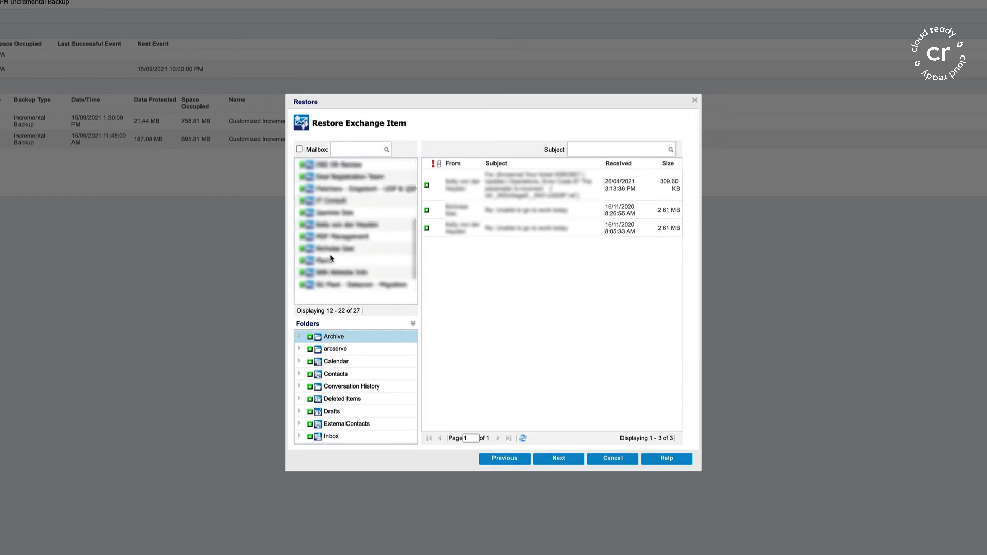
left_click(350, 248)
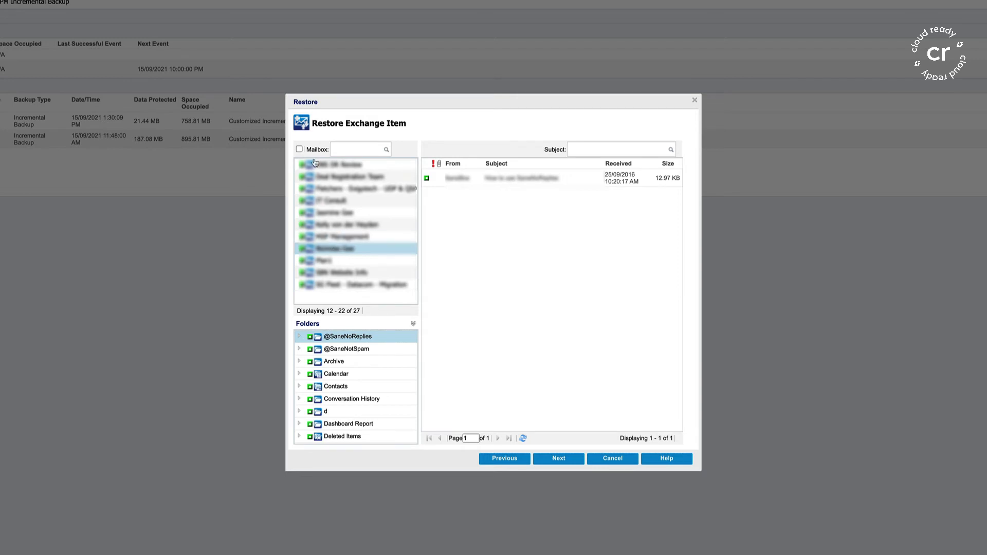
left_click(300, 149)
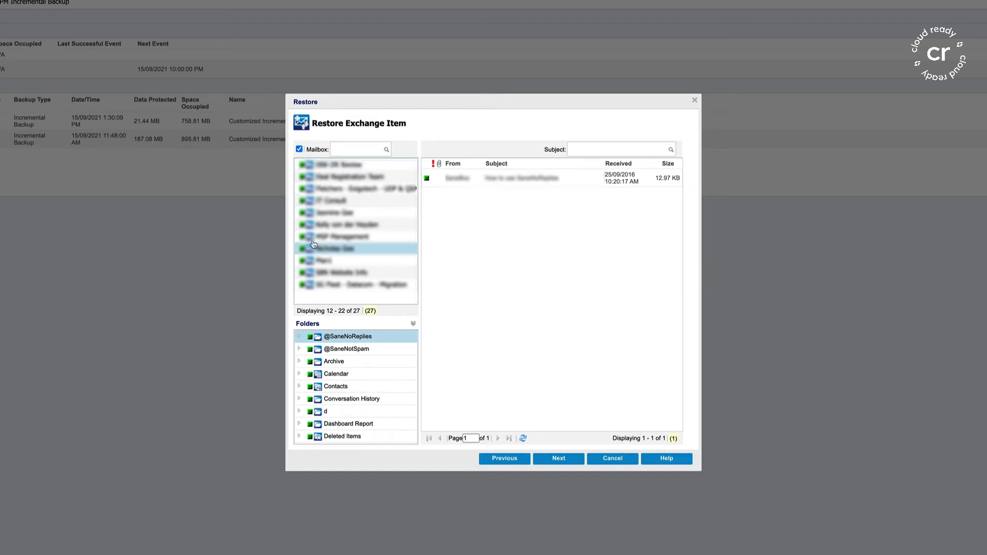
left_click(299, 149)
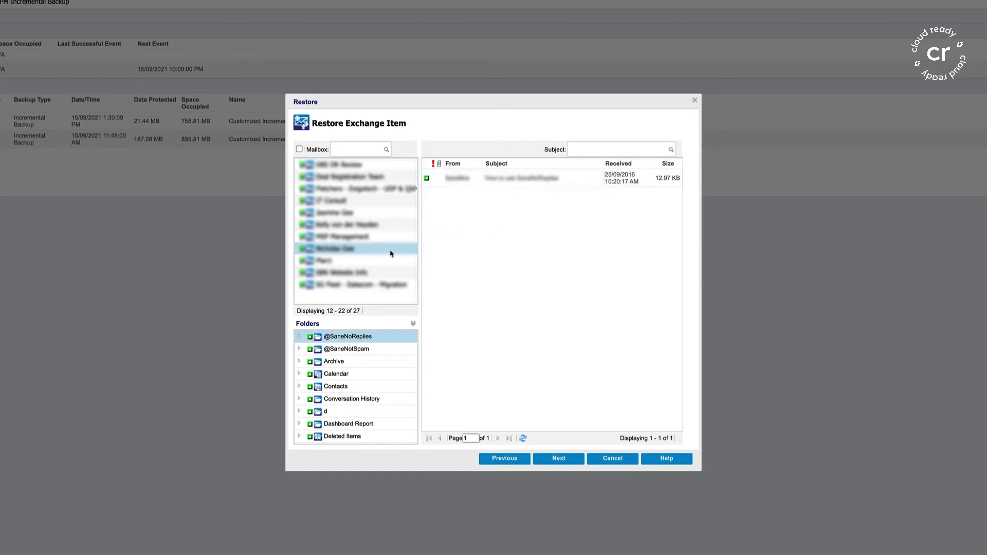
scroll(334, 410, "down", 1)
scroll(334, 411, "up", 1)
scroll(334, 411, "down", 1)
scroll(334, 410, "down", 3)
scroll(334, 410, "up", 3)
scroll(334, 410, "down", 3)
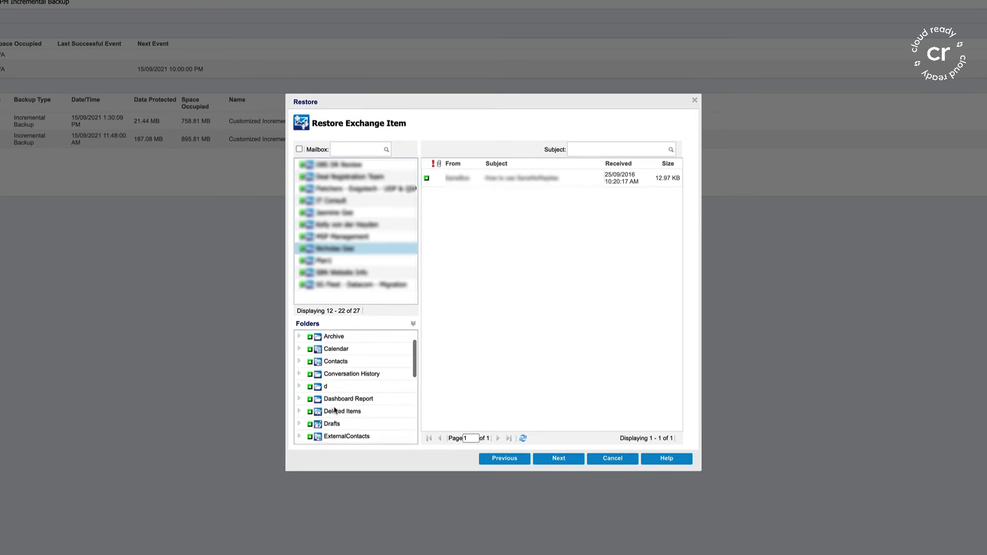
scroll(335, 410, "down", 2)
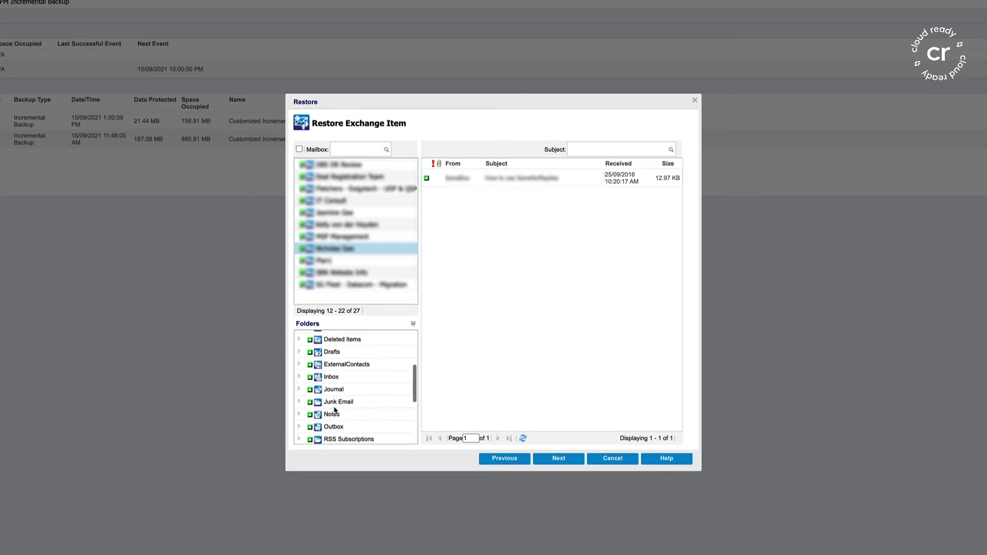
scroll(337, 410, "down", 6)
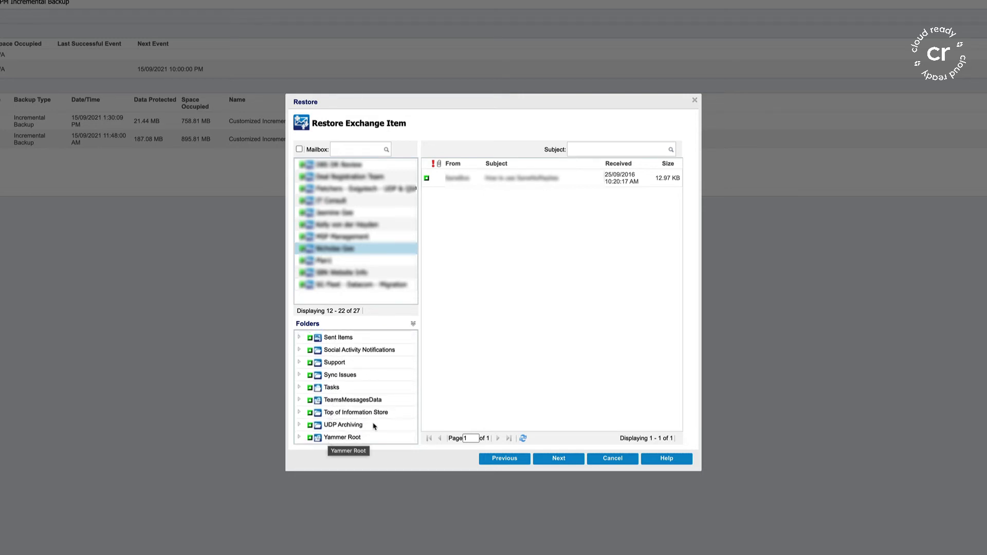
scroll(343, 402, "up", 2)
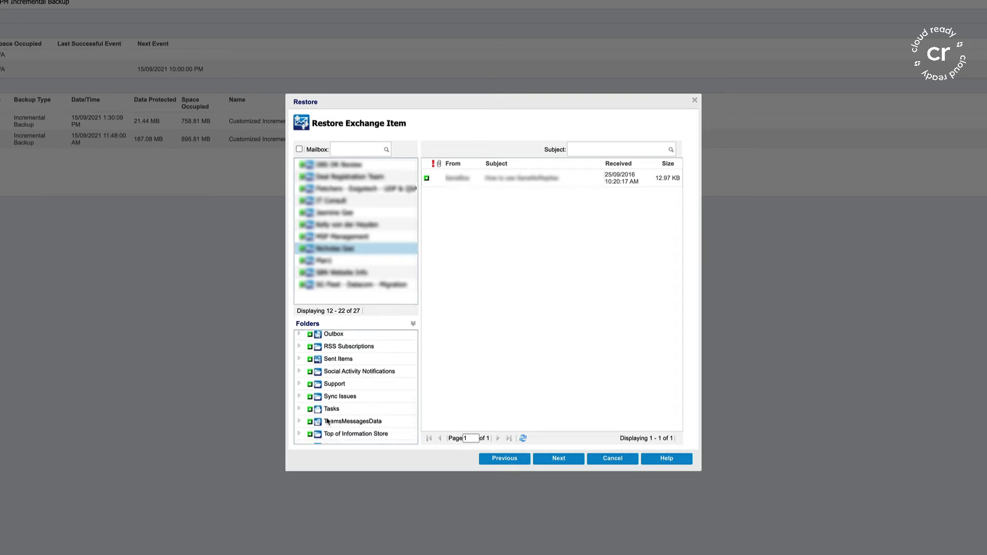
scroll(339, 419, "up", 1)
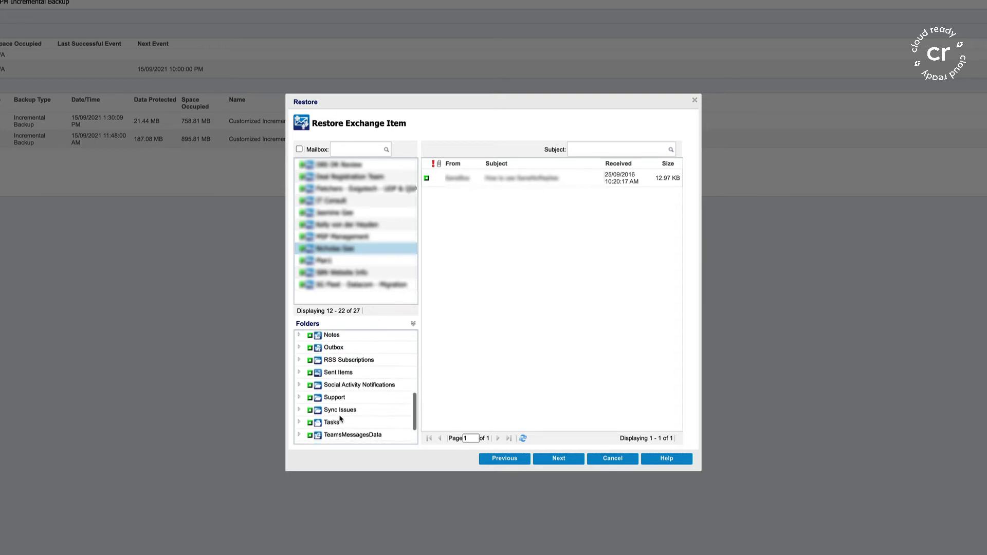
scroll(340, 419, "up", 5)
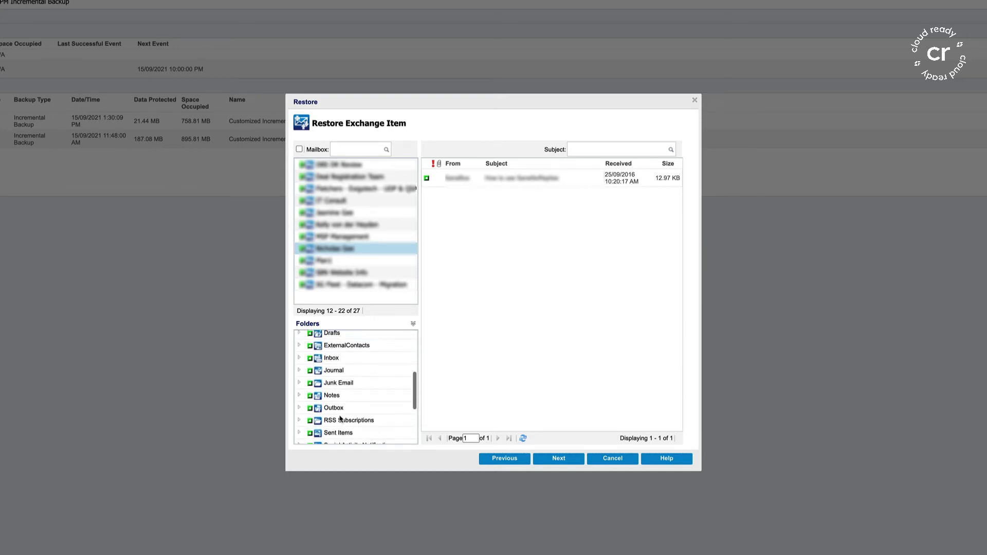
- Search subjects for 'Test Email to Delete', find it in the Inbox and continue
left_click(583, 148)
type("Test Email to Delete")
key("Return")
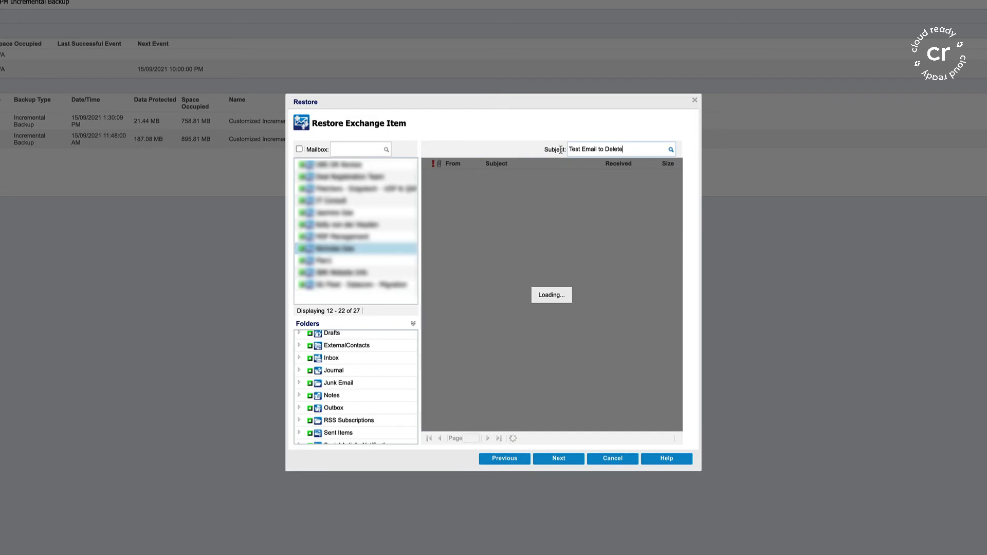
left_click(332, 358)
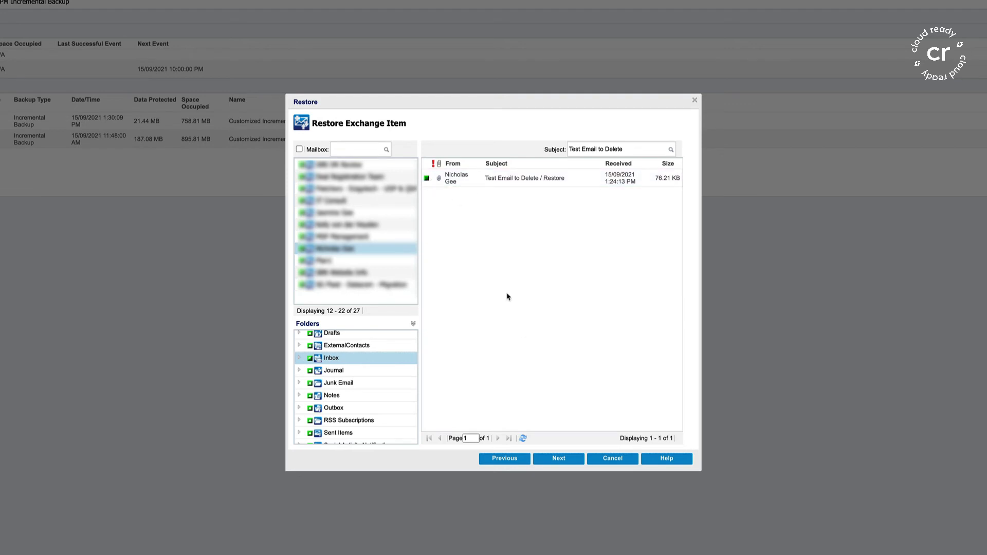
left_click(557, 459)
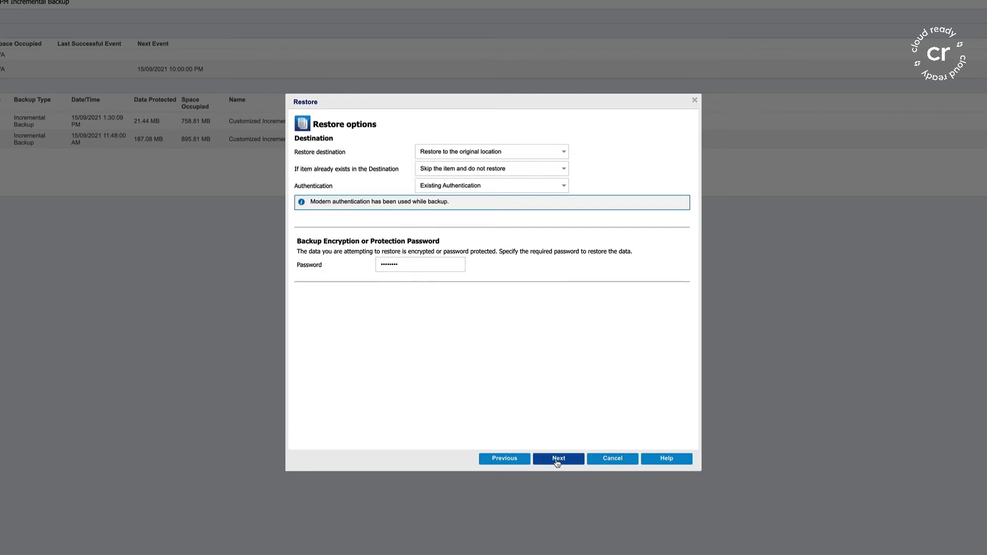
- Restore to the original location with 'Overwrite the item in the destination' and submit the job
left_click(545, 158)
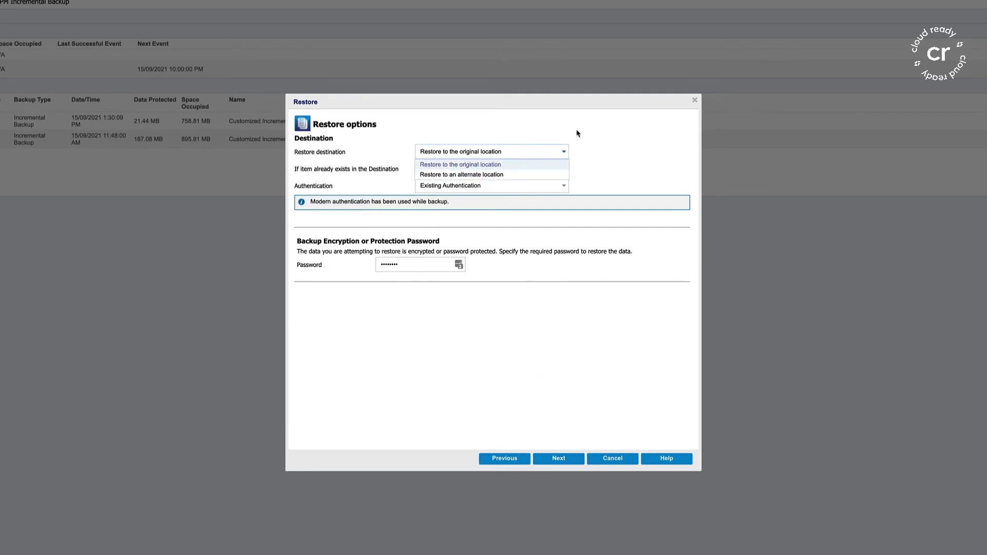
double_click(564, 137)
left_click(512, 171)
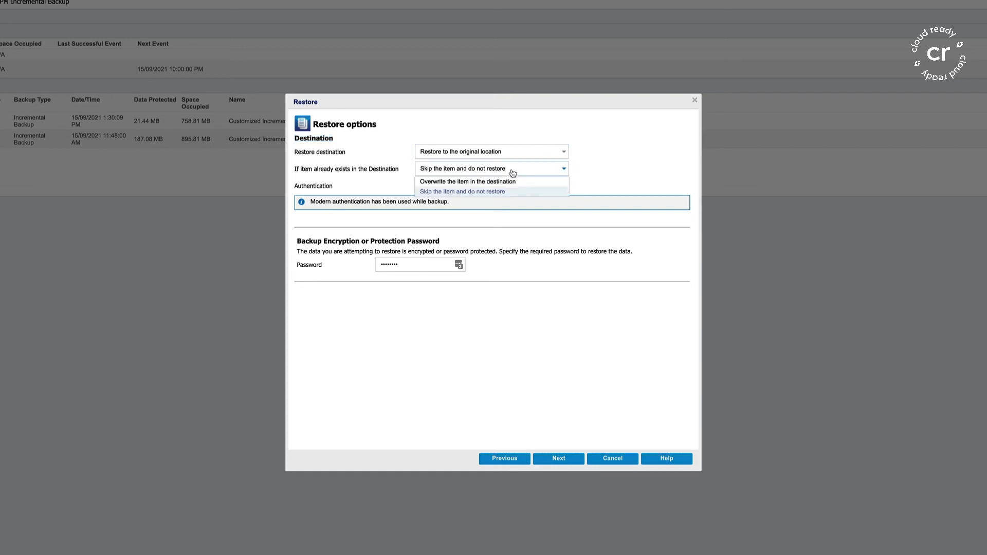
left_click(553, 182)
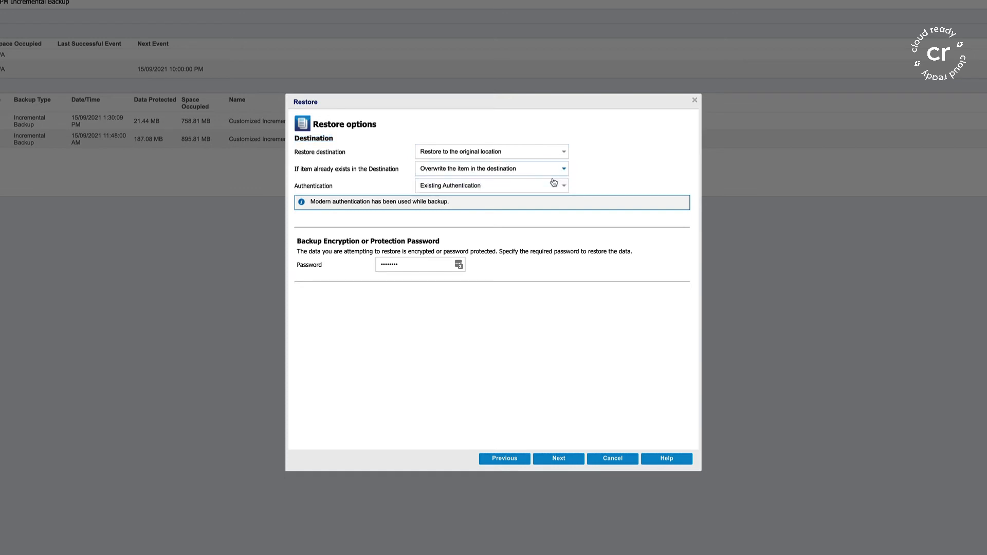
left_click(556, 462)
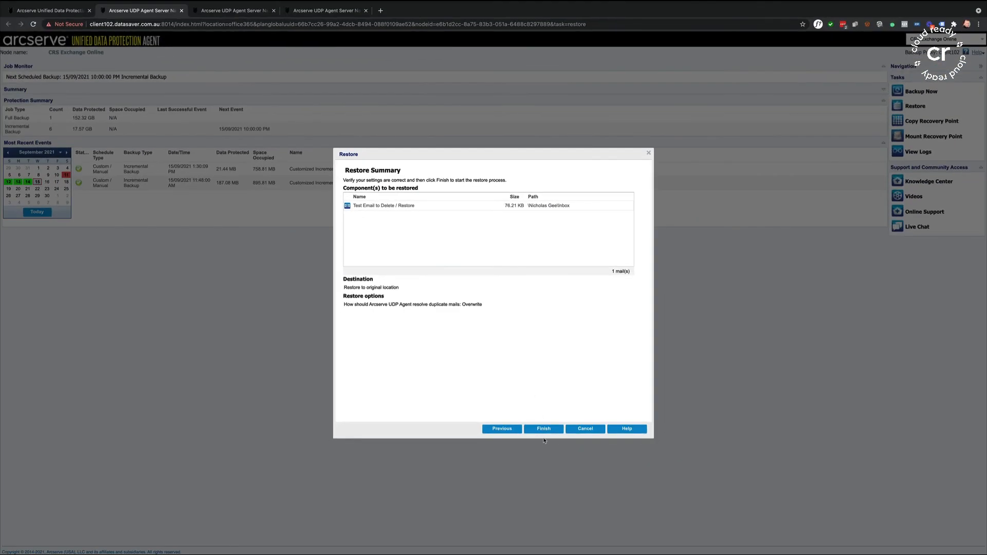
left_click(542, 429)
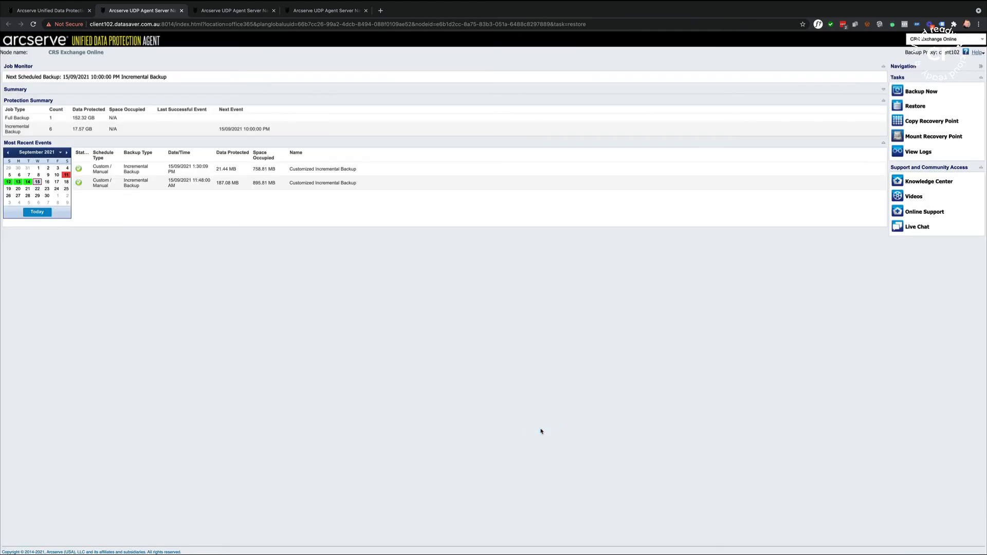
- Switch the node selection to CRS Onedrive and restore from its 1:42:53 PM recovery point
left_click(46, 10)
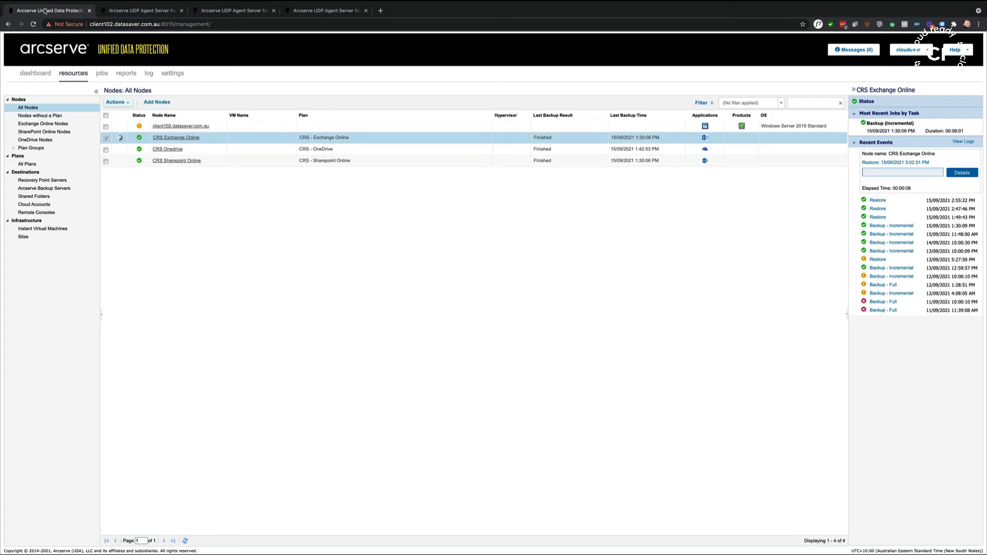
left_click(106, 138)
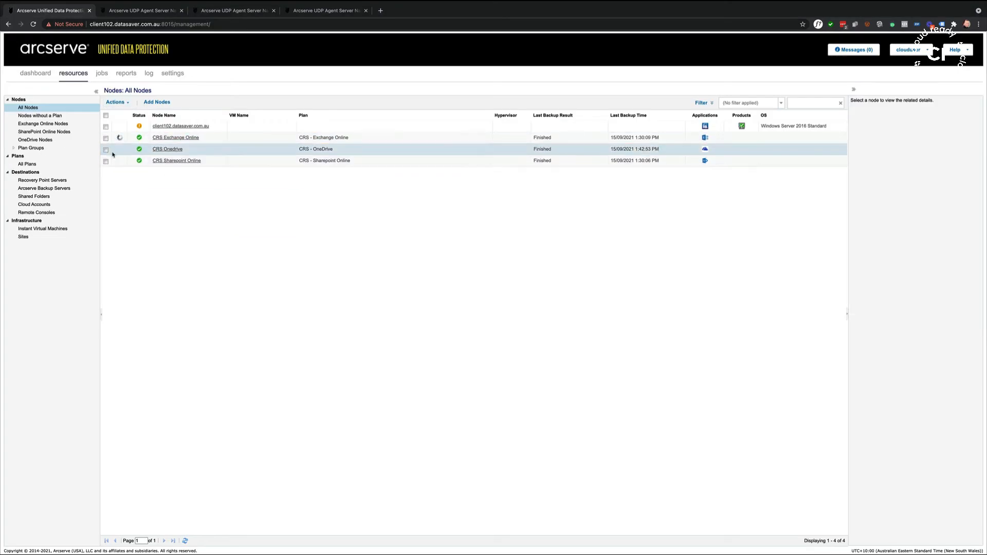
left_click(107, 150)
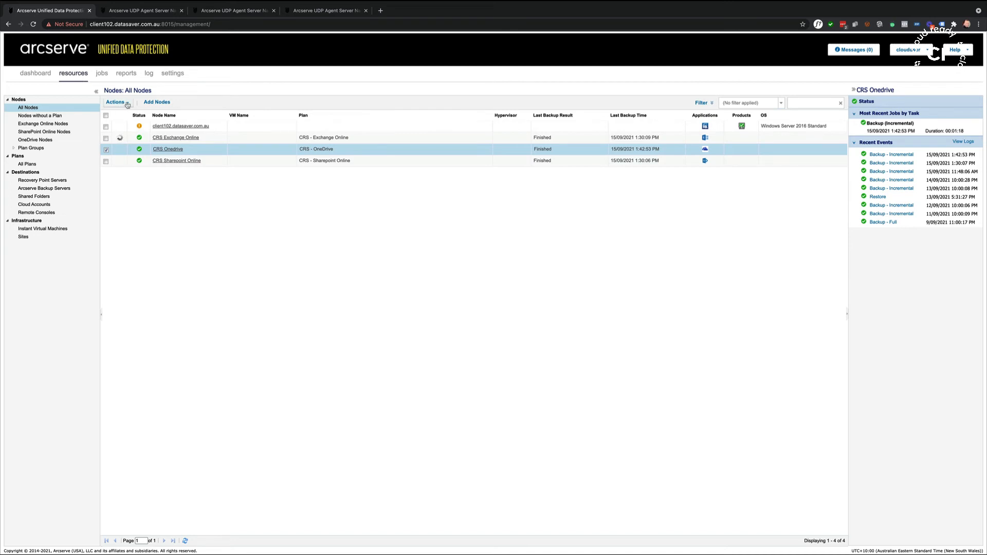
left_click(125, 103)
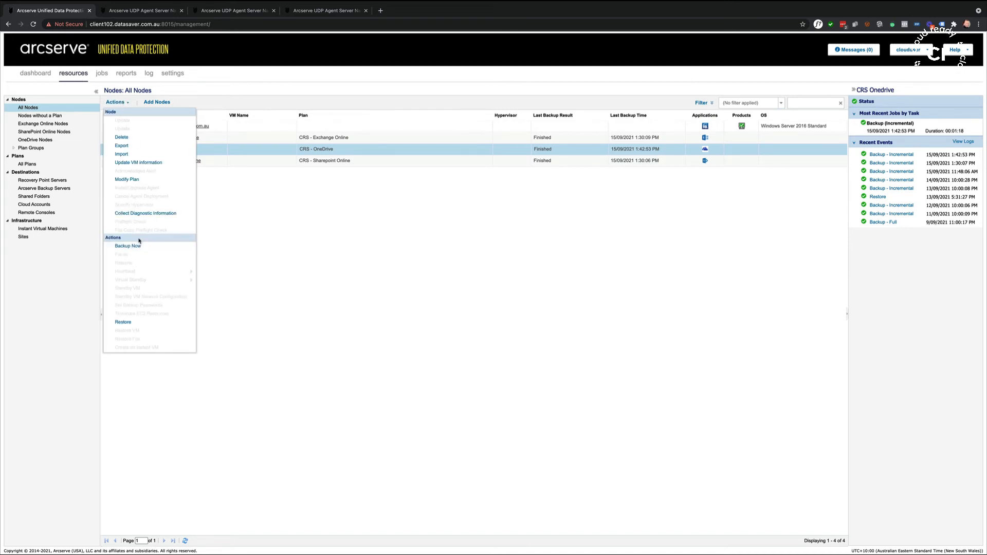
left_click(123, 322)
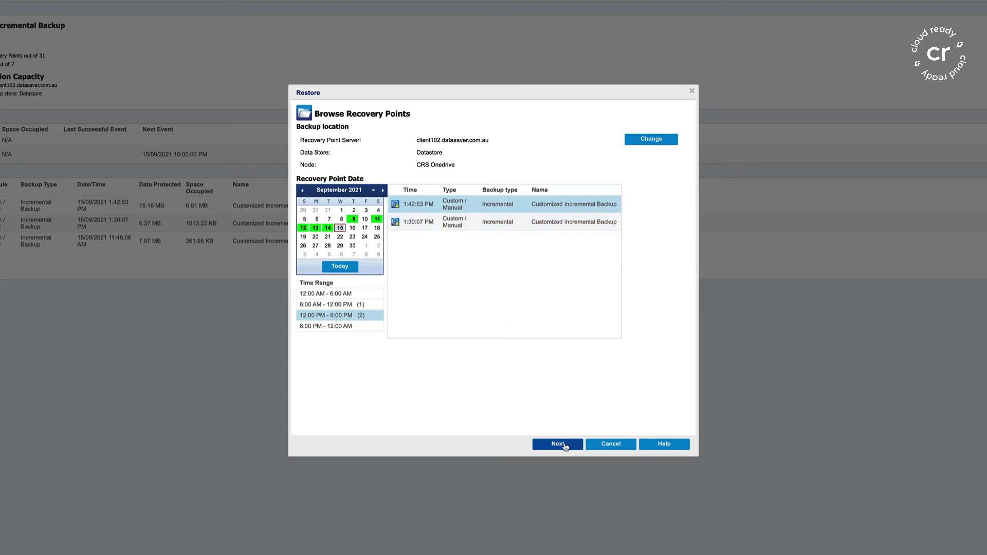
left_click(560, 446)
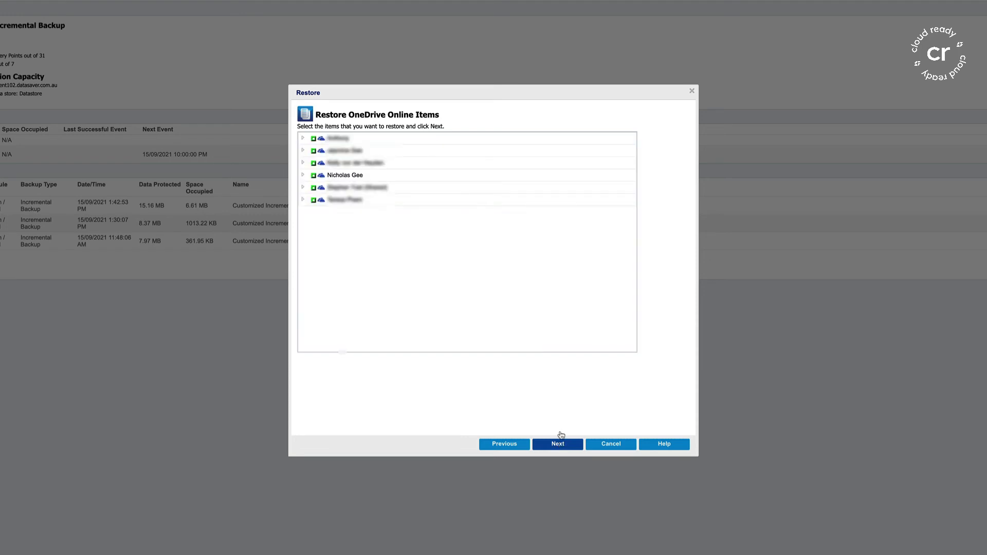
- Expand a user's OneDrive, tick George The Super Dog.docx and continue
left_click(303, 176)
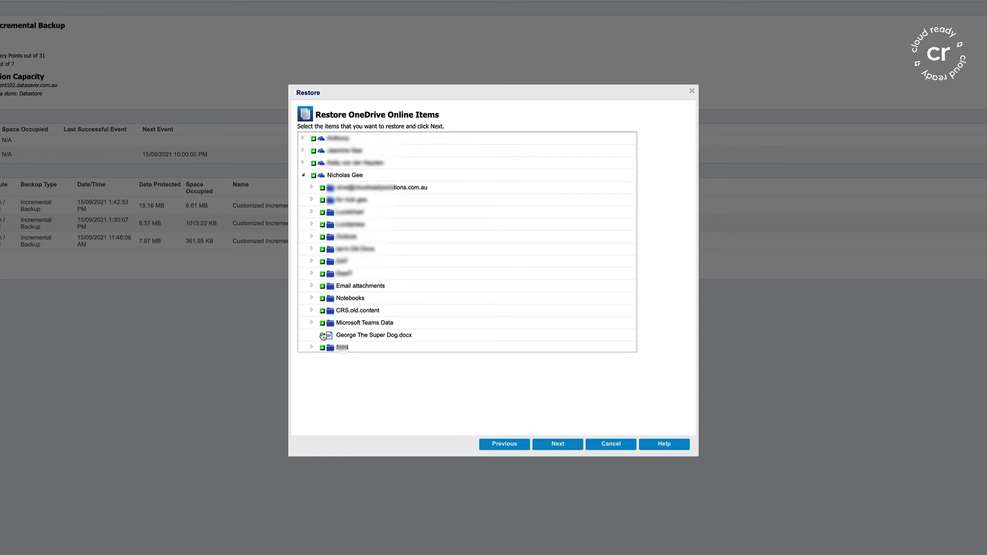
left_click(323, 336)
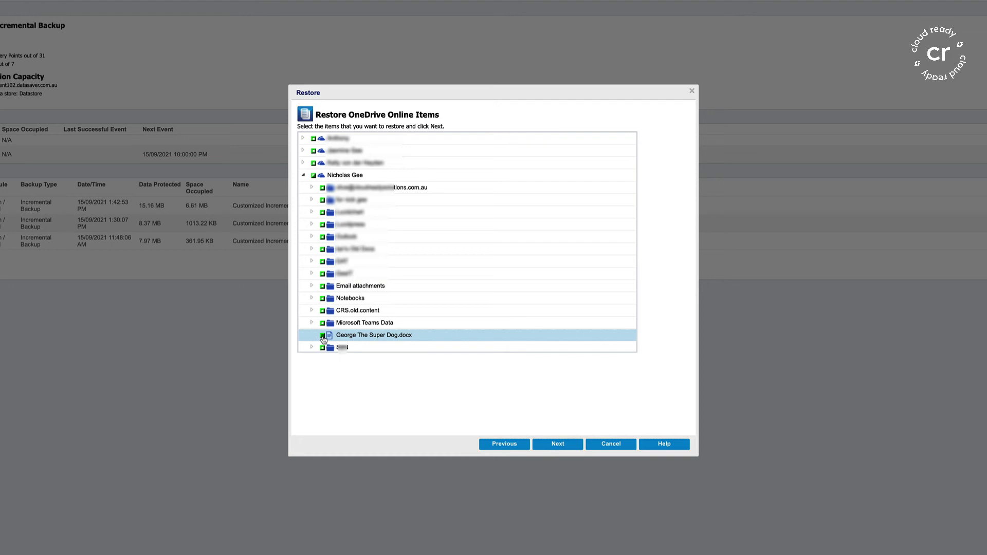
left_click(558, 445)
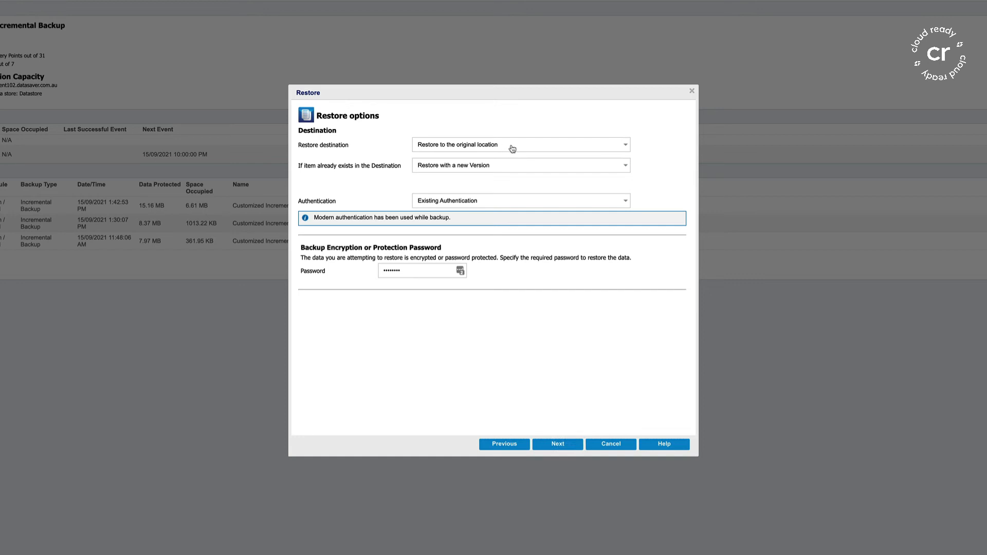
- Keep the original location destination and 'restore as a new version' for existing items
left_click(490, 168)
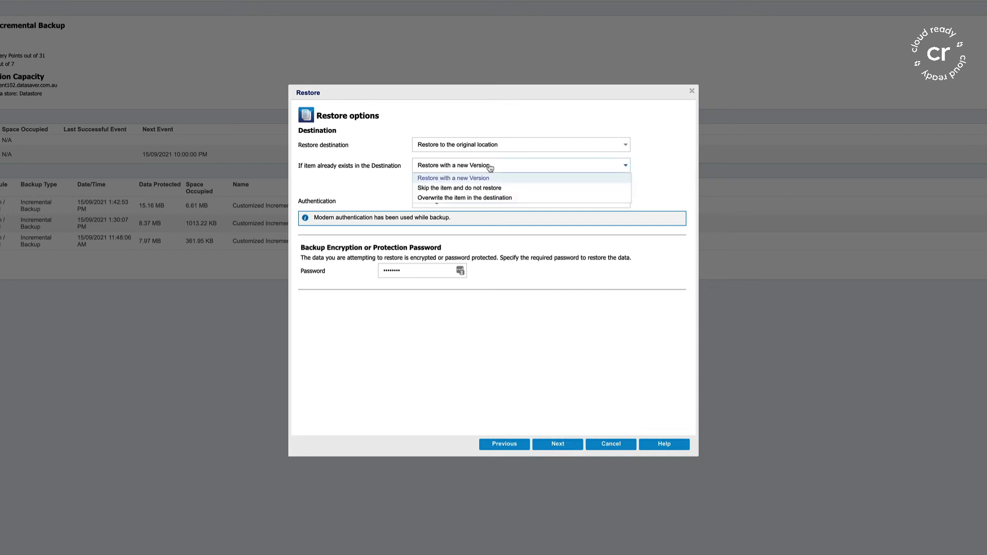
left_click(502, 145)
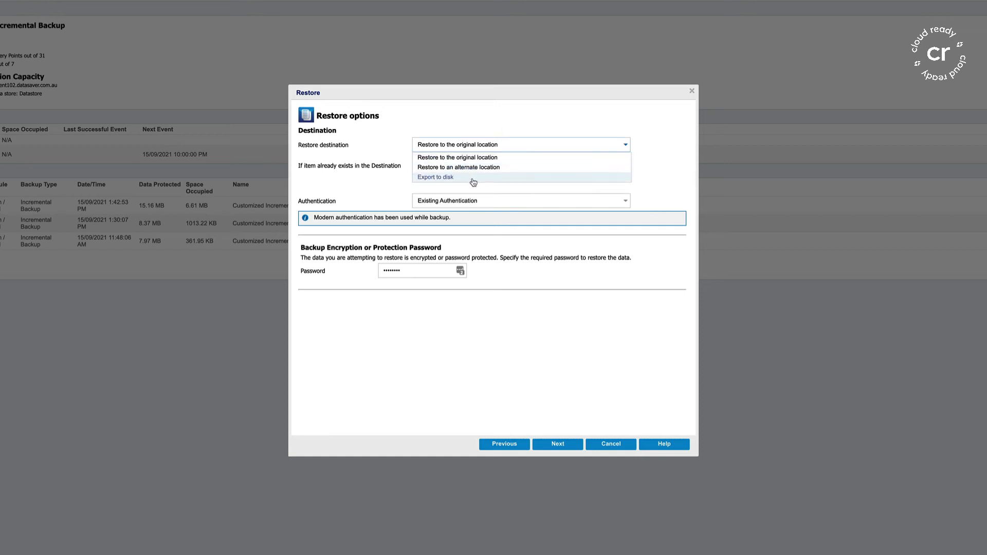
left_click(499, 126)
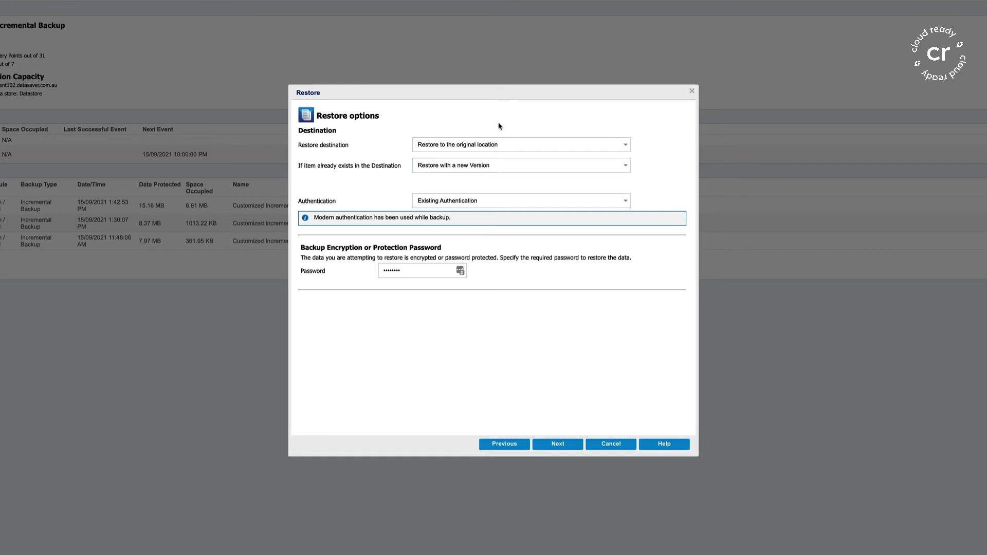
left_click(497, 172)
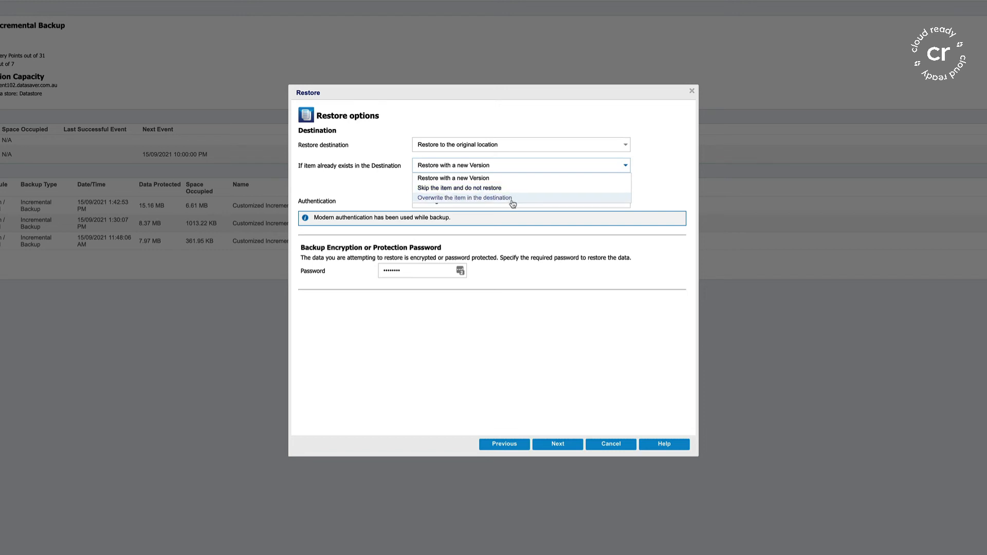
left_click(496, 179)
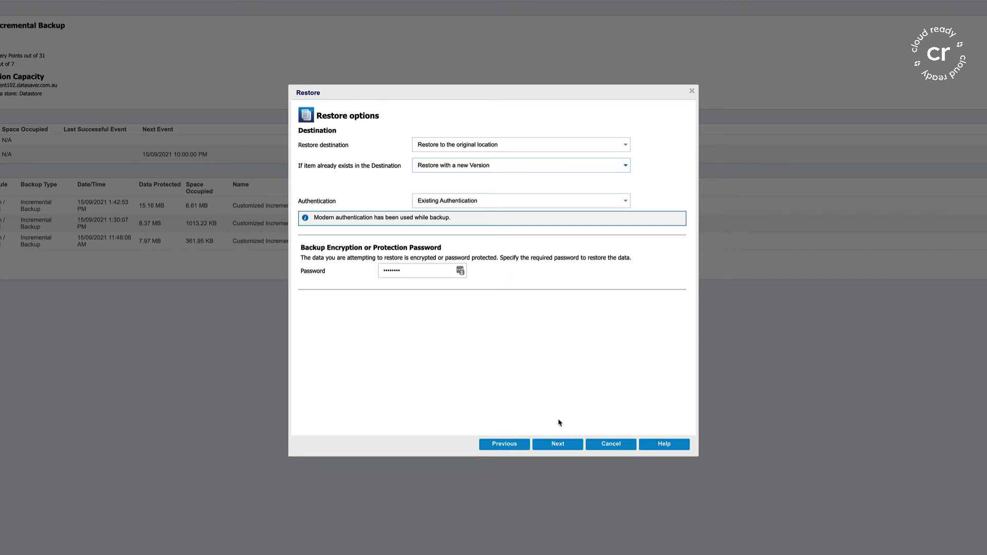
left_click(559, 445)
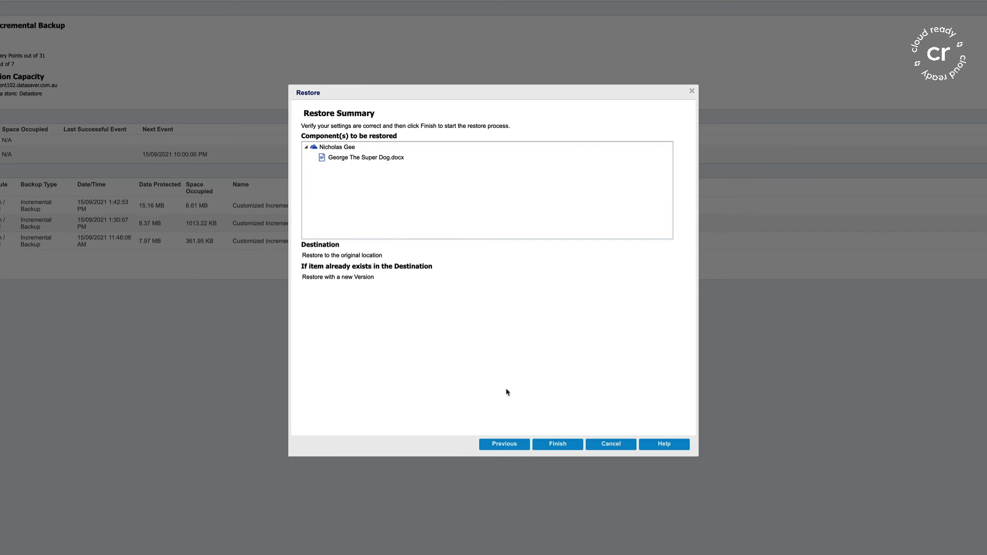
- Submit the OneDrive restore, then restore CRS Sharepoint Online from its 1:30:06 PM recovery point
left_click(558, 445)
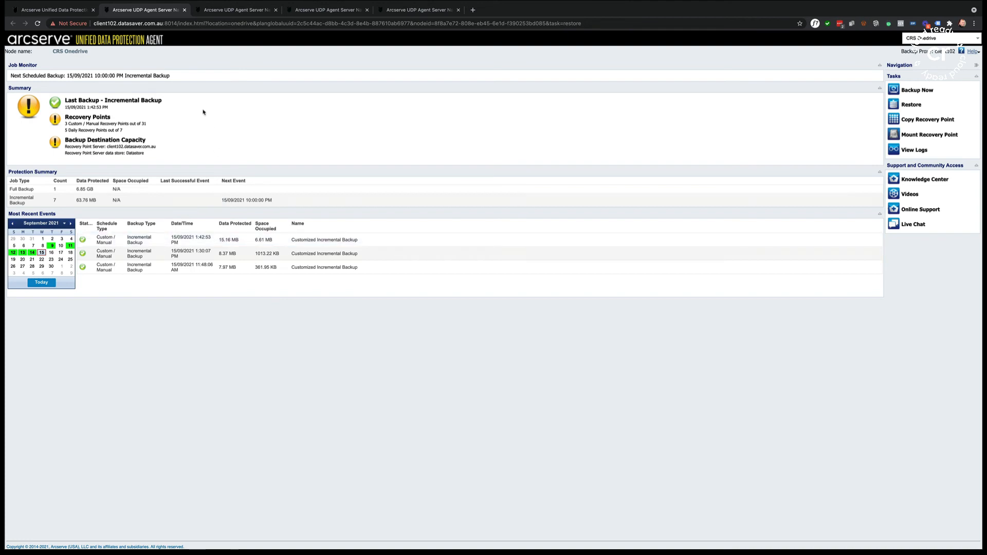
left_click(51, 10)
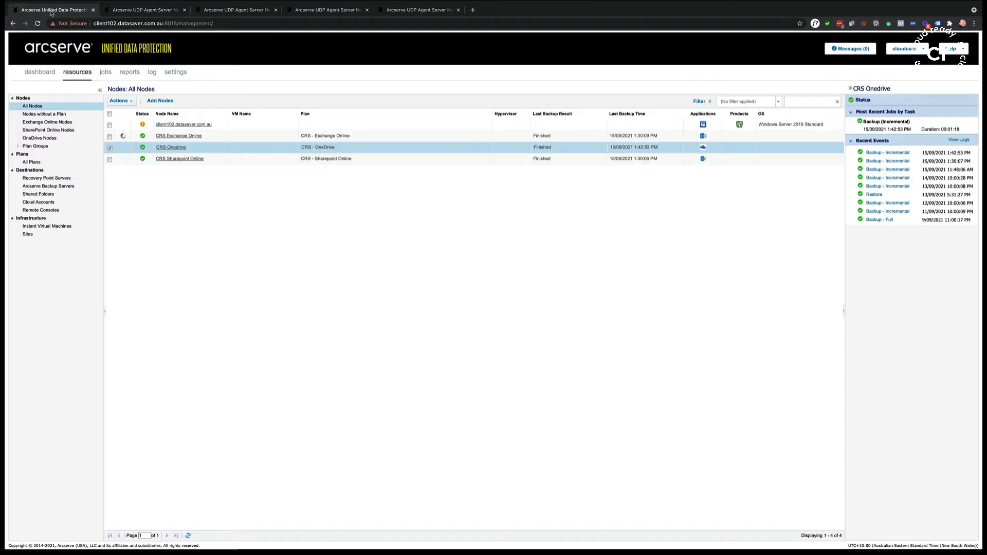
left_click(110, 159)
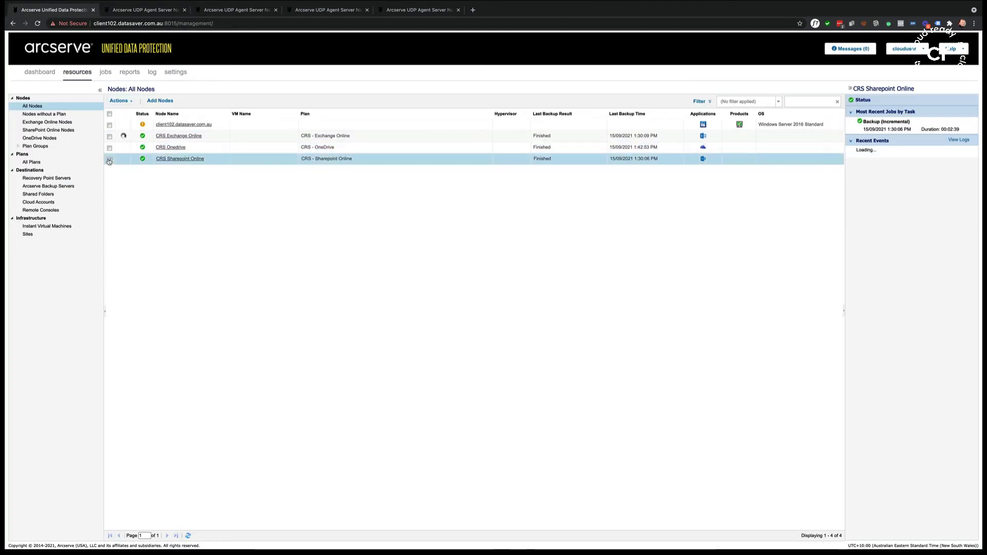
left_click(121, 101)
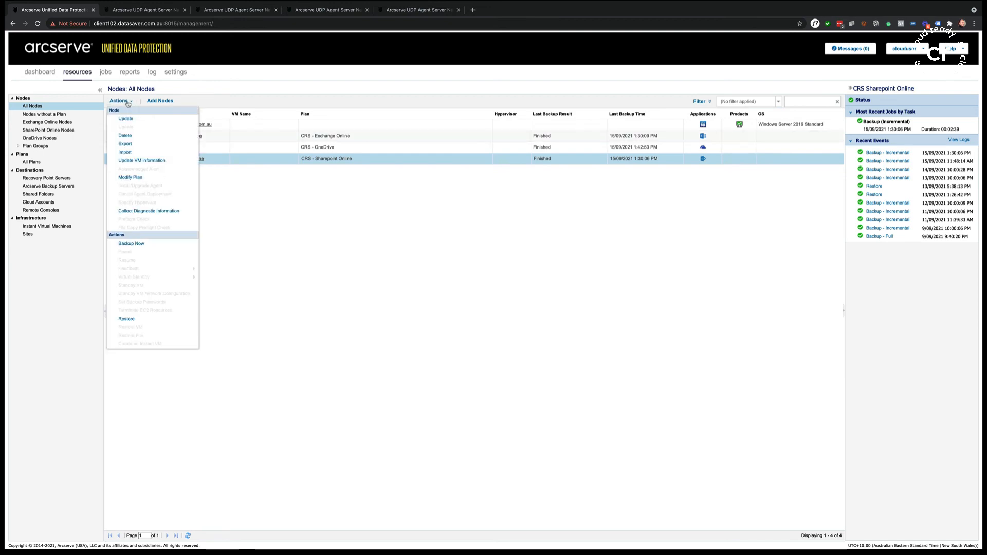
left_click(127, 319)
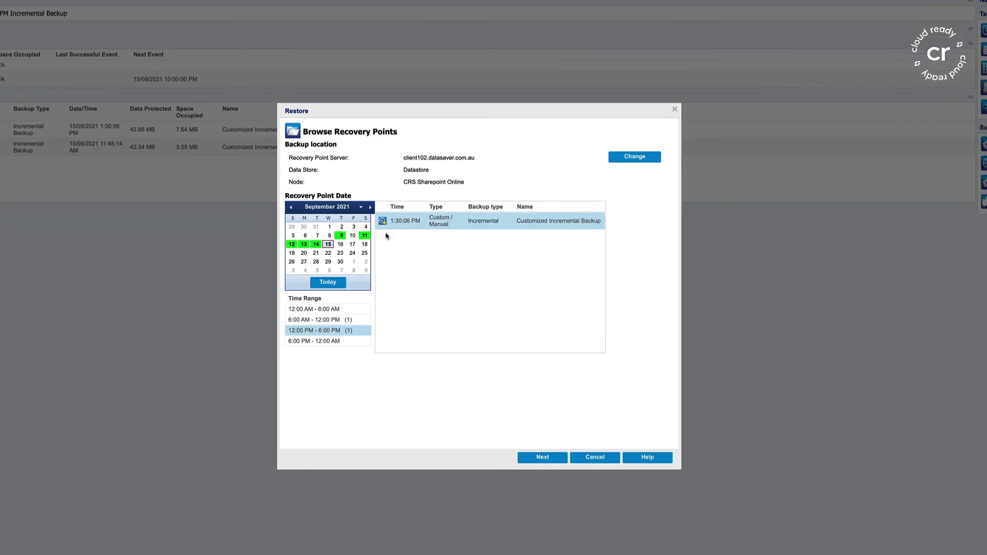
left_click(543, 457)
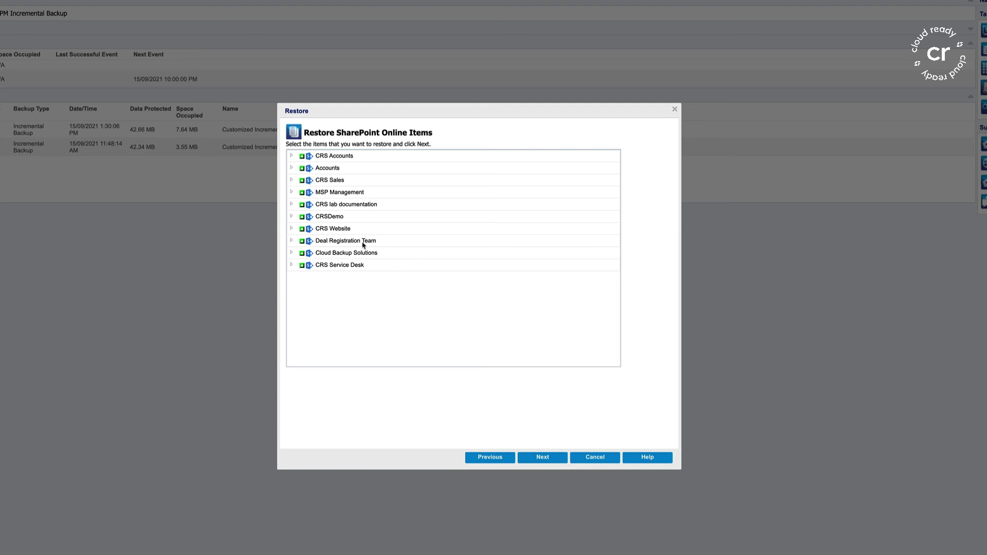
- Tick the Cloud Backup Options .mht file in Cloud Backup Solutions > Teams Wiki Data > General
left_click(291, 252)
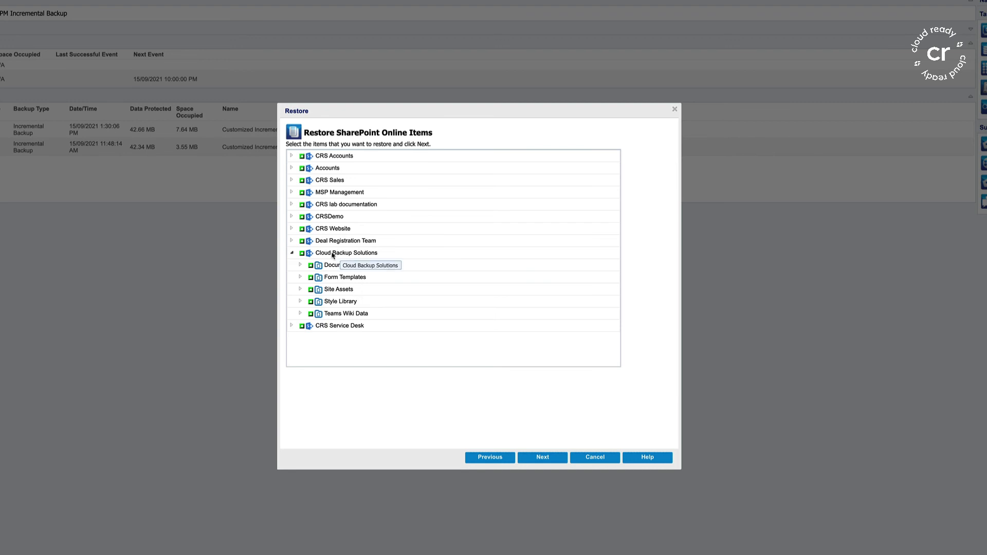
left_click(327, 315)
left_click(309, 326)
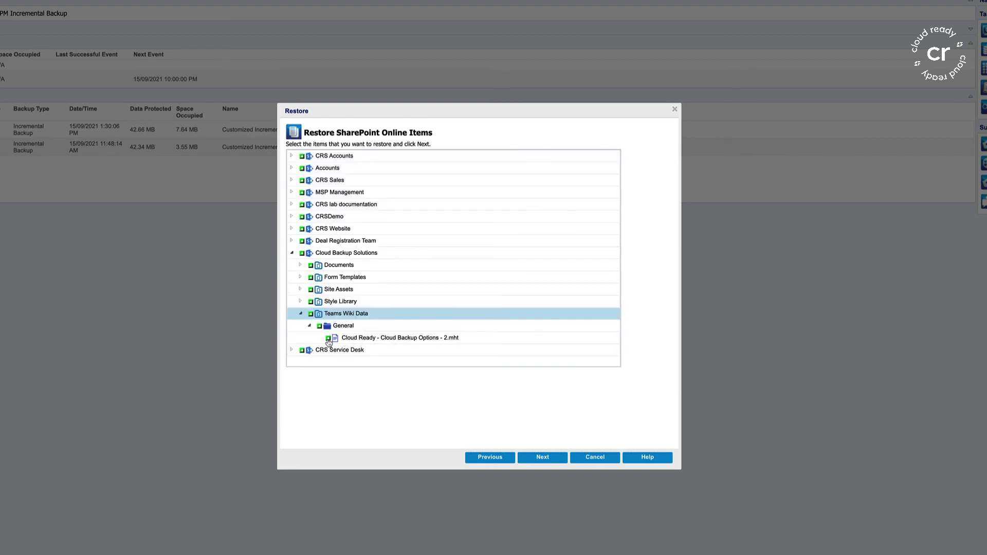
left_click(329, 338)
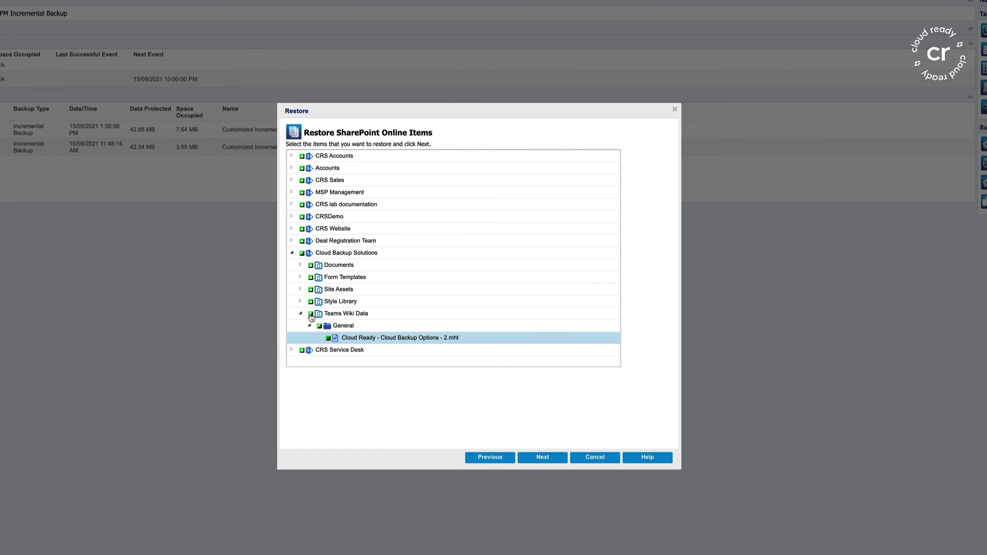
- Tick CLOUD DATASAVER GATEWAY APPLIANCE.png under Documents > General and proceed to the restore options
left_click(301, 264)
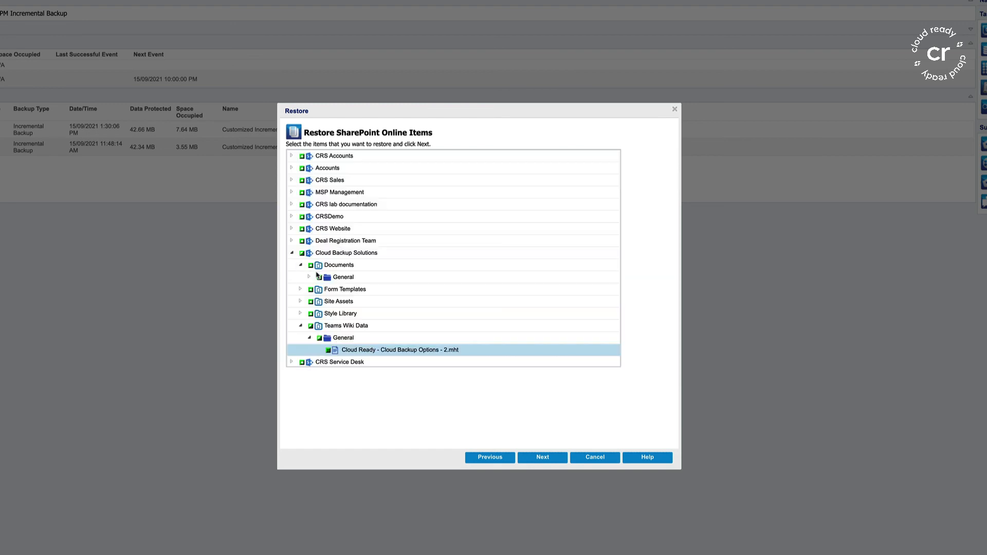
left_click(309, 278)
left_click(328, 290)
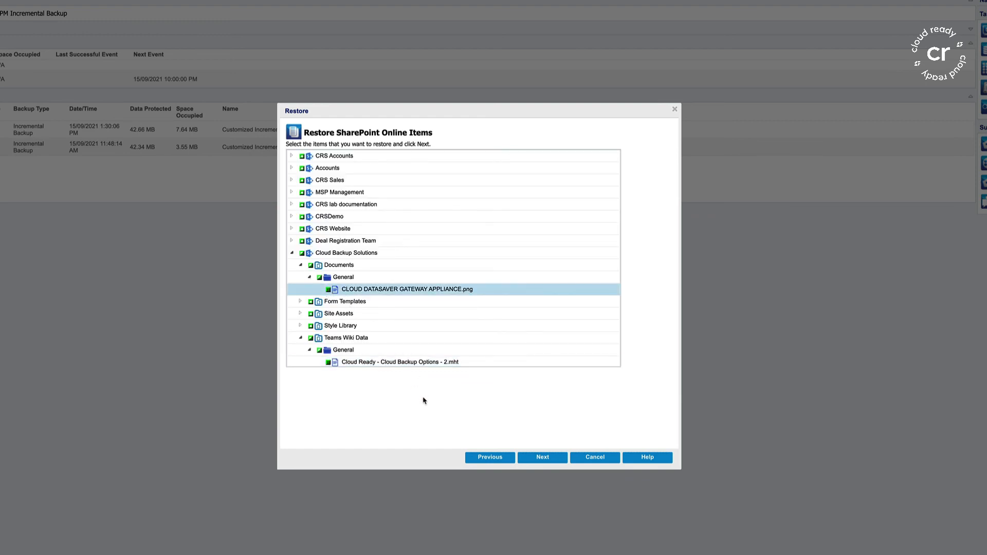
left_click(543, 458)
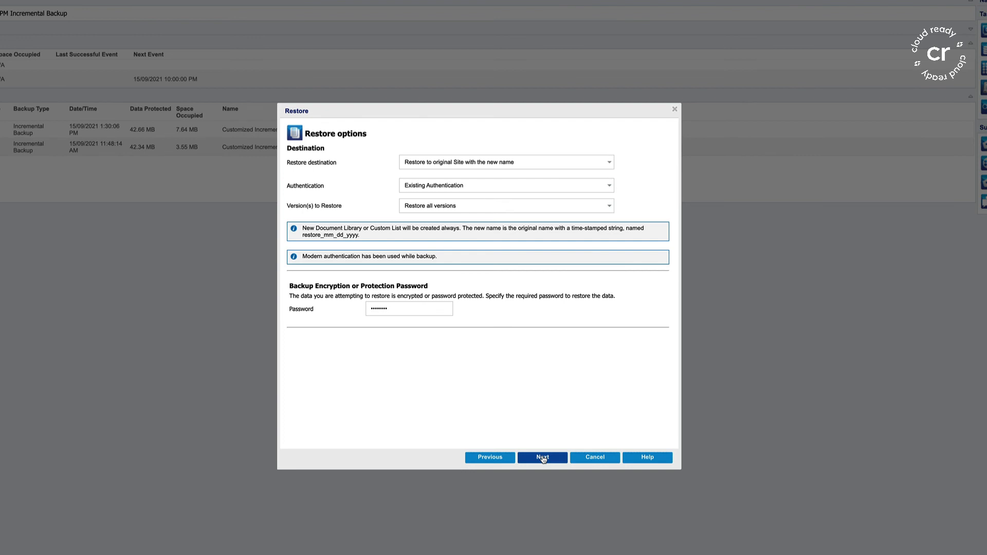
- Set the restore destination to the original location, then finish the Restore Summary to submit the job
left_click(523, 164)
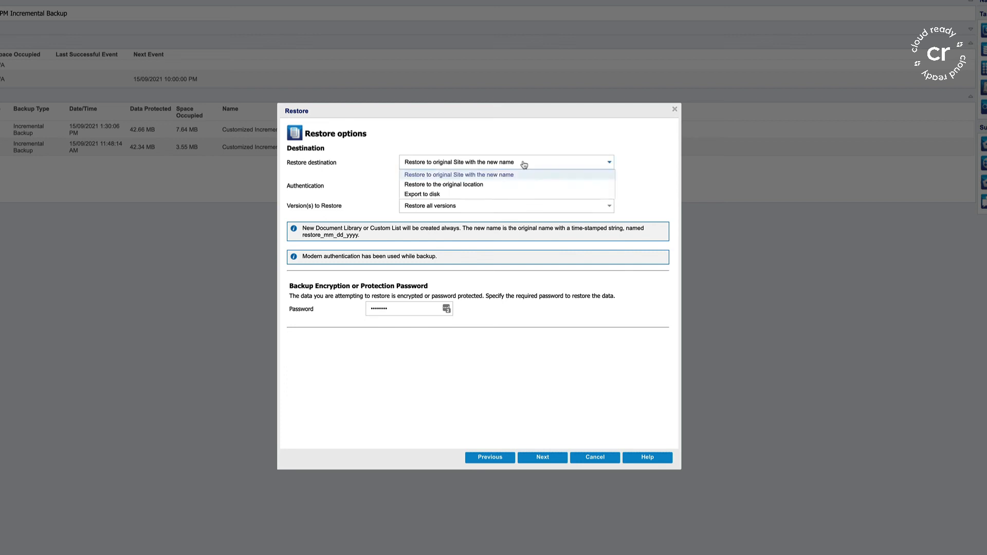
left_click(472, 185)
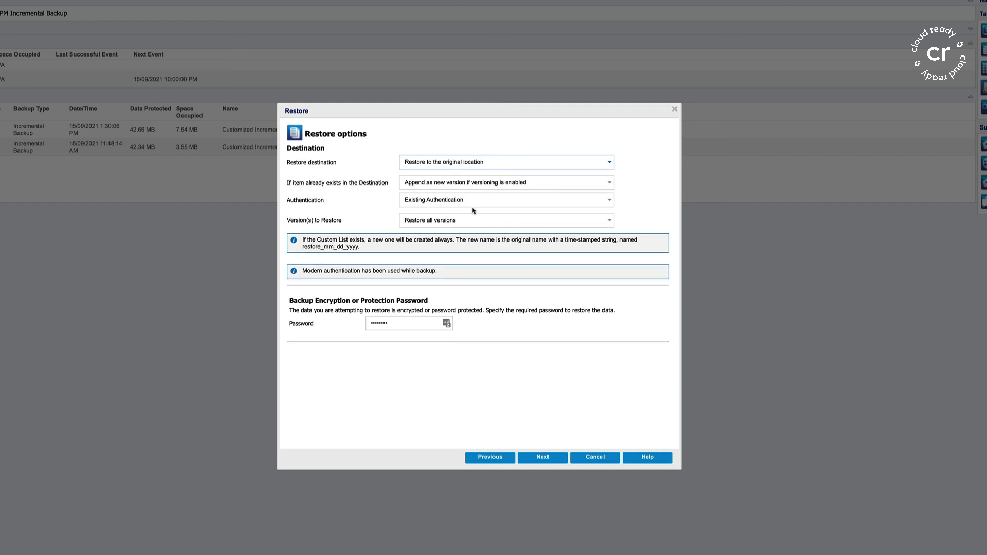
left_click(539, 459)
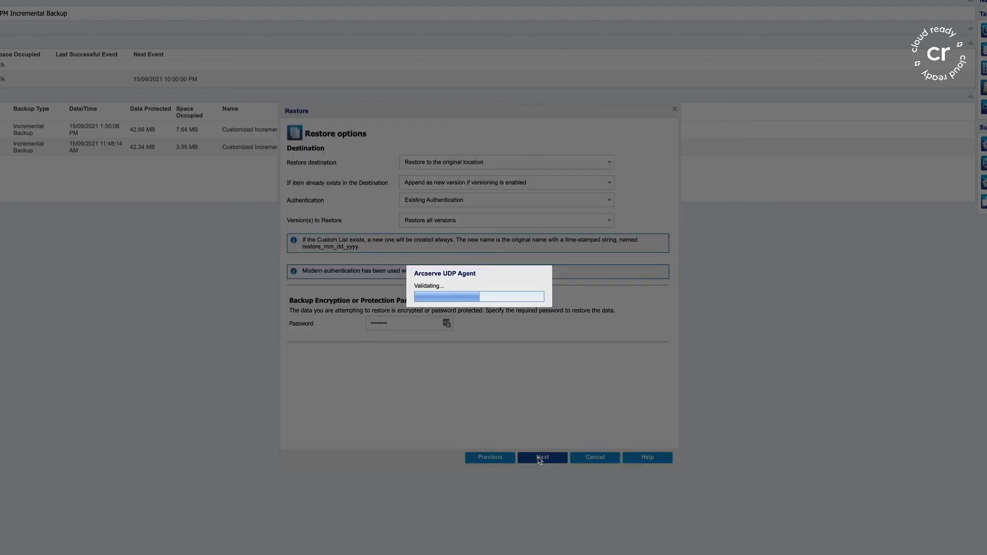
left_click(539, 459)
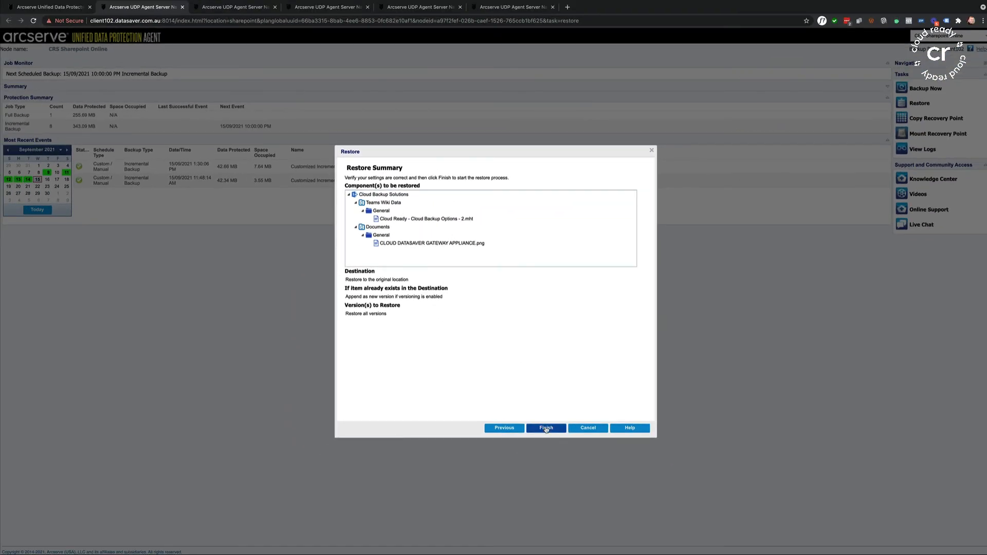
left_click(546, 429)
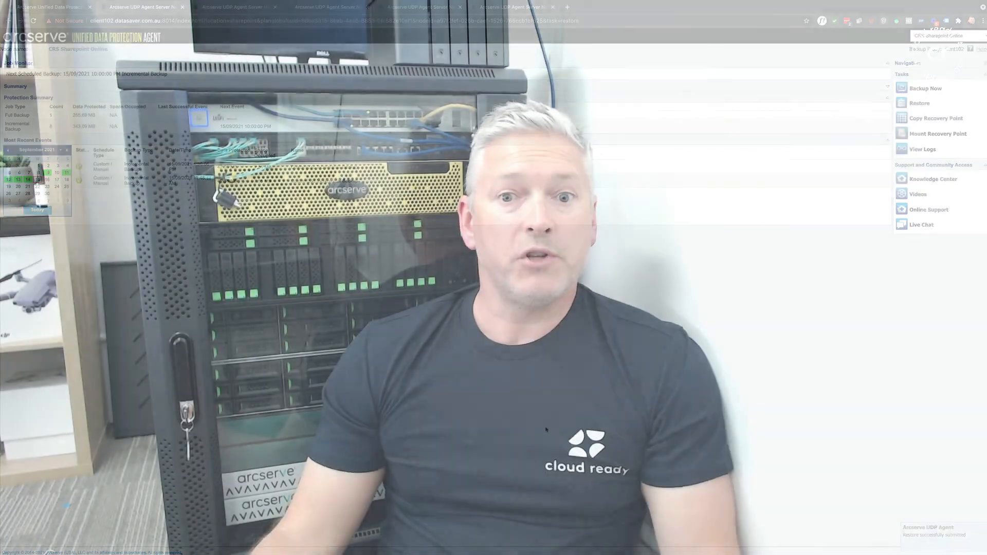